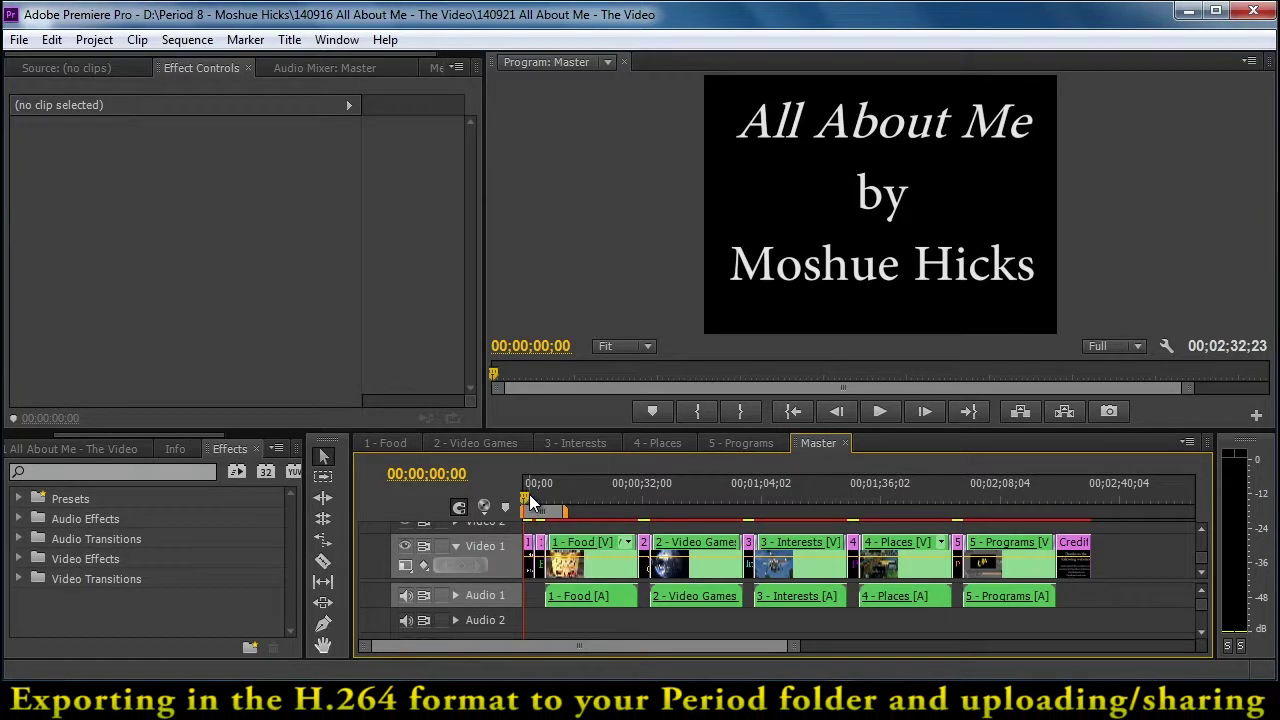
- Scrub through the Master sequence and play from near the end to preview the credits
mouse_move(524, 494)
left_mouse_down()
mouse_move(637, 514)
mouse_move(692, 546)
mouse_move(1009, 652)
left_mouse_up()
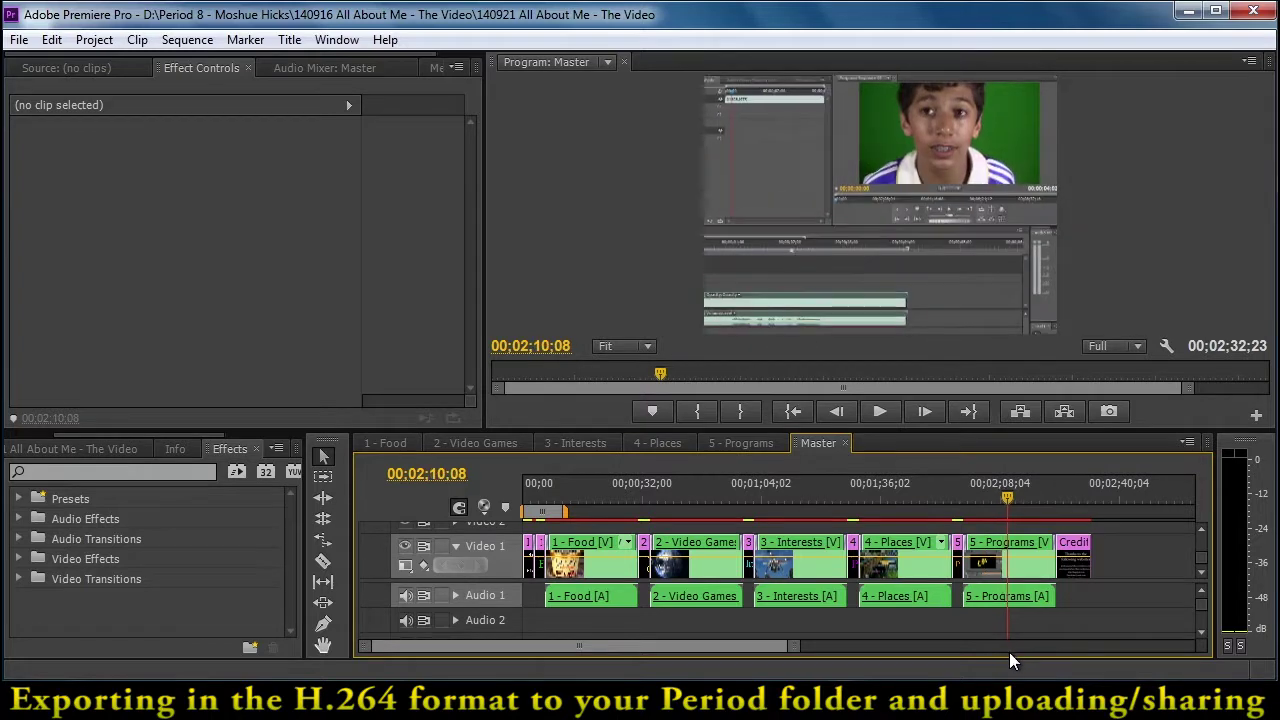
left_click_drag(1009, 500, 1054, 493)
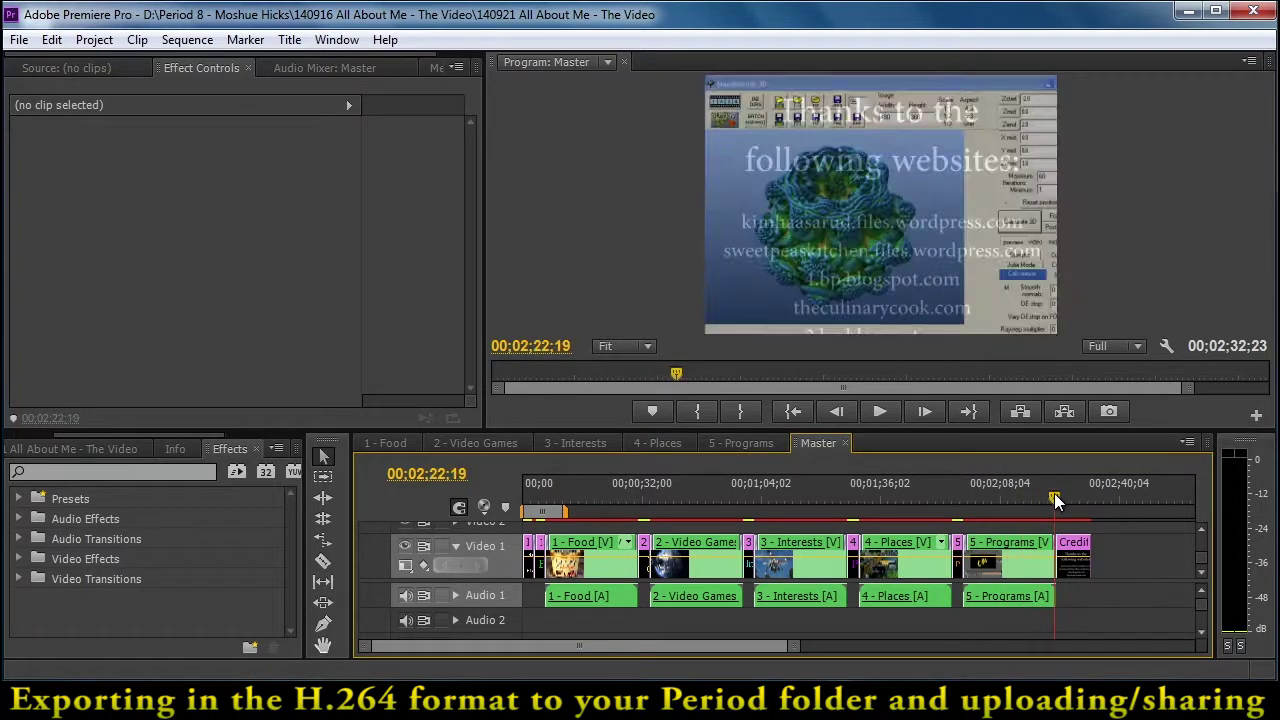
key("space")
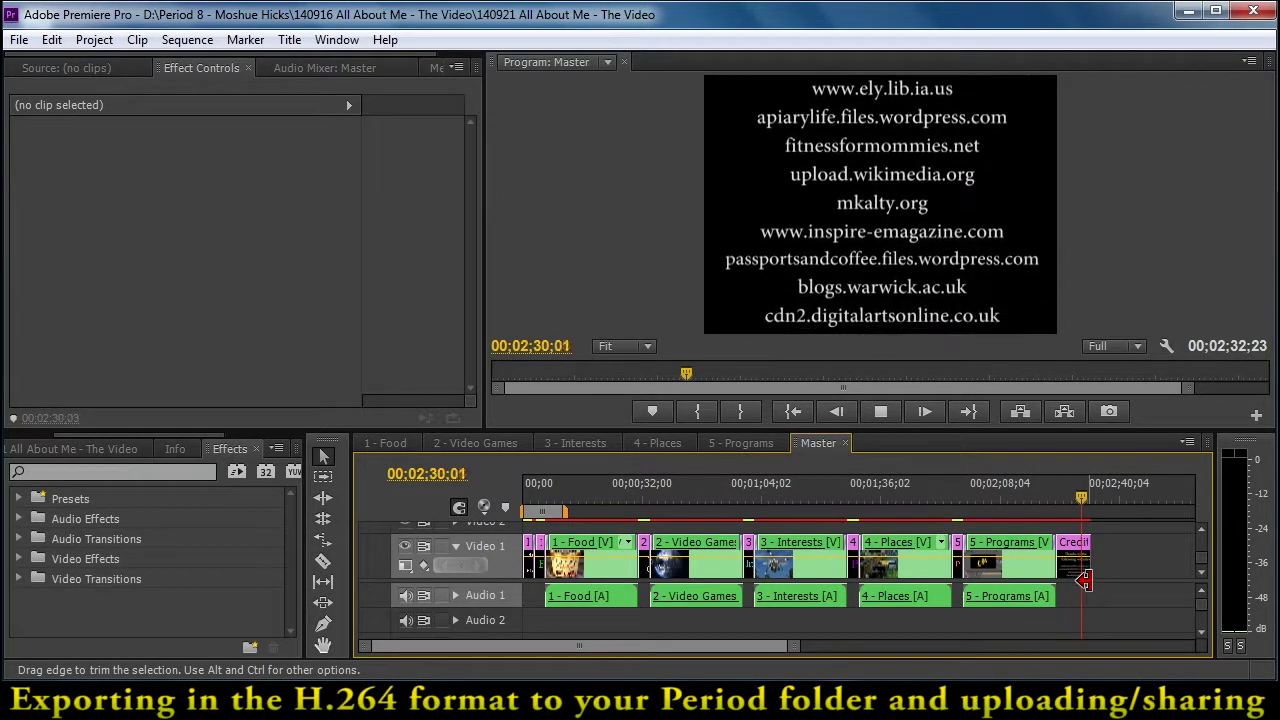
- Extend the Master sequence work area to the end of the Credits clip, around 00;02;32;23
left_click(818, 444)
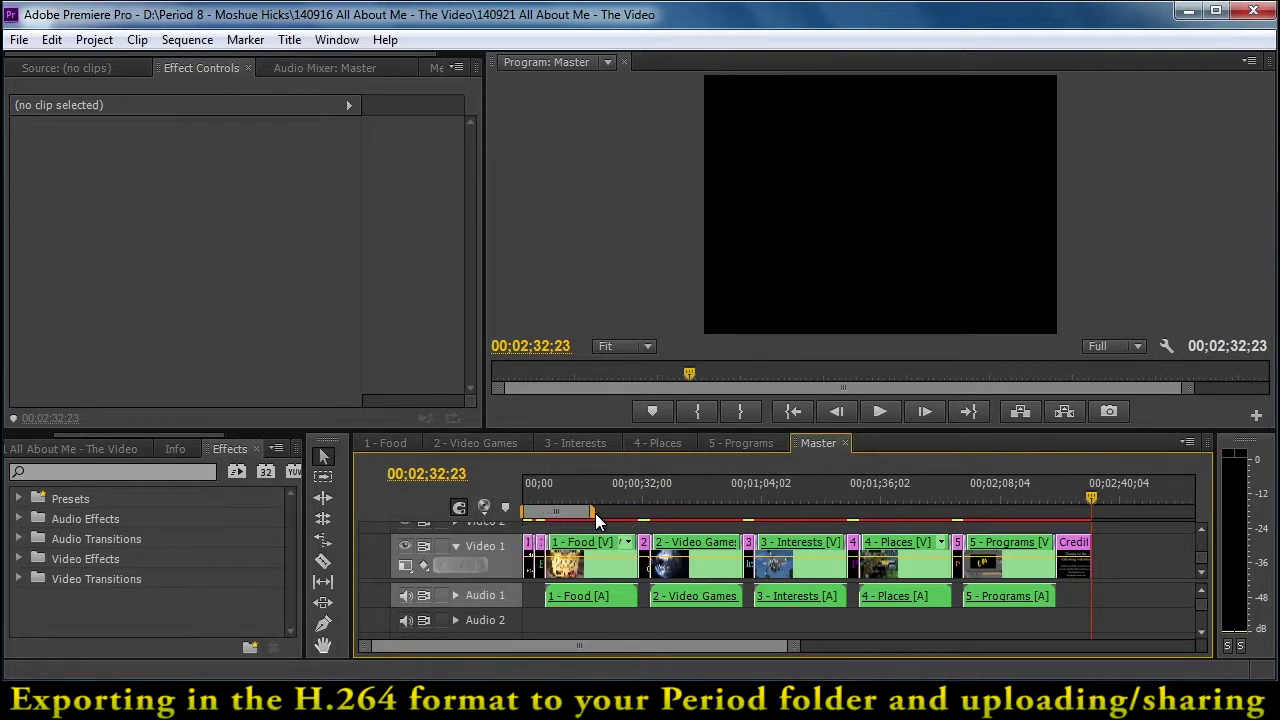
left_click_drag(624, 517, 1090, 529)
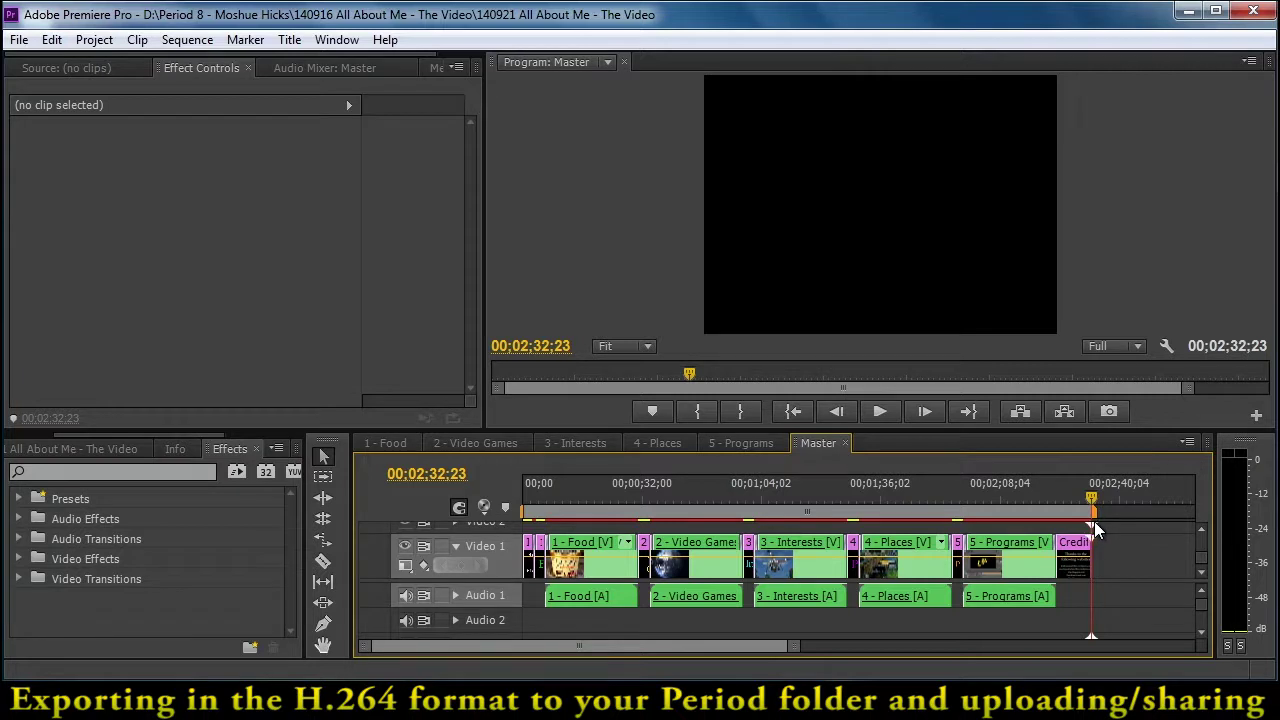
left_click_drag(1100, 523, 1112, 523)
- Open the Export Media settings for the sequence and show the output preview
left_click(19, 40)
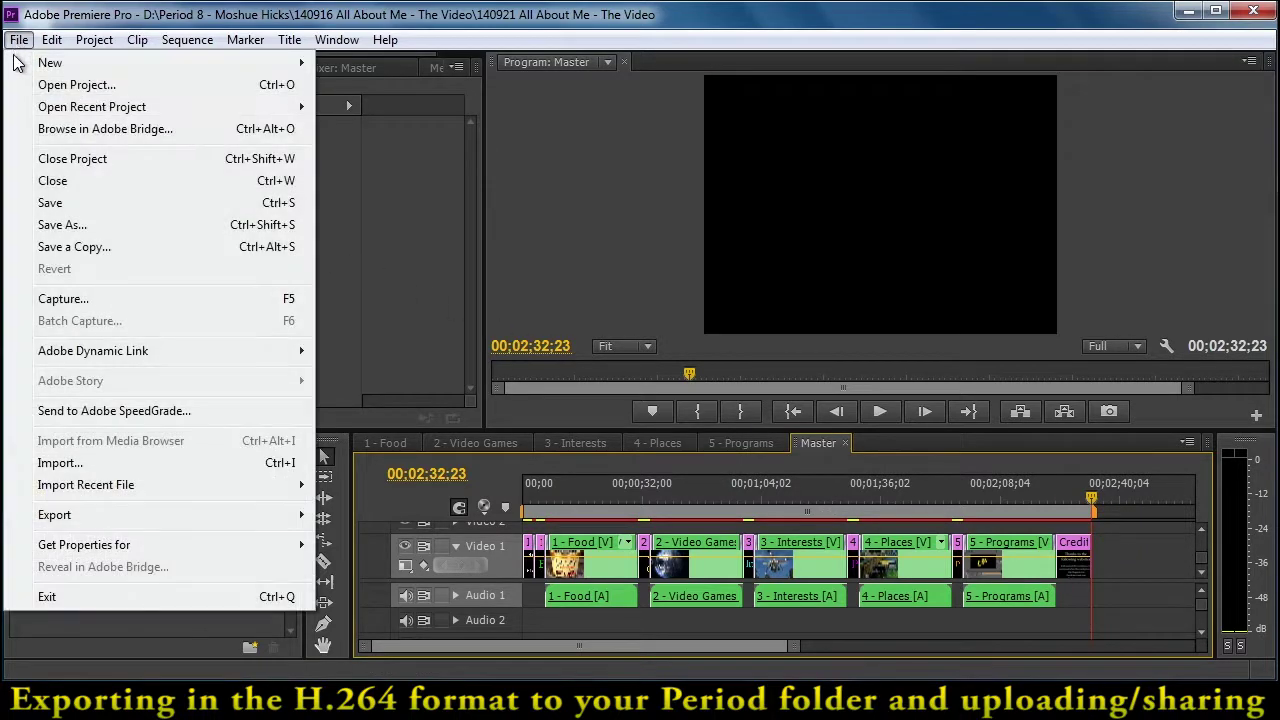
mouse_move(149, 517)
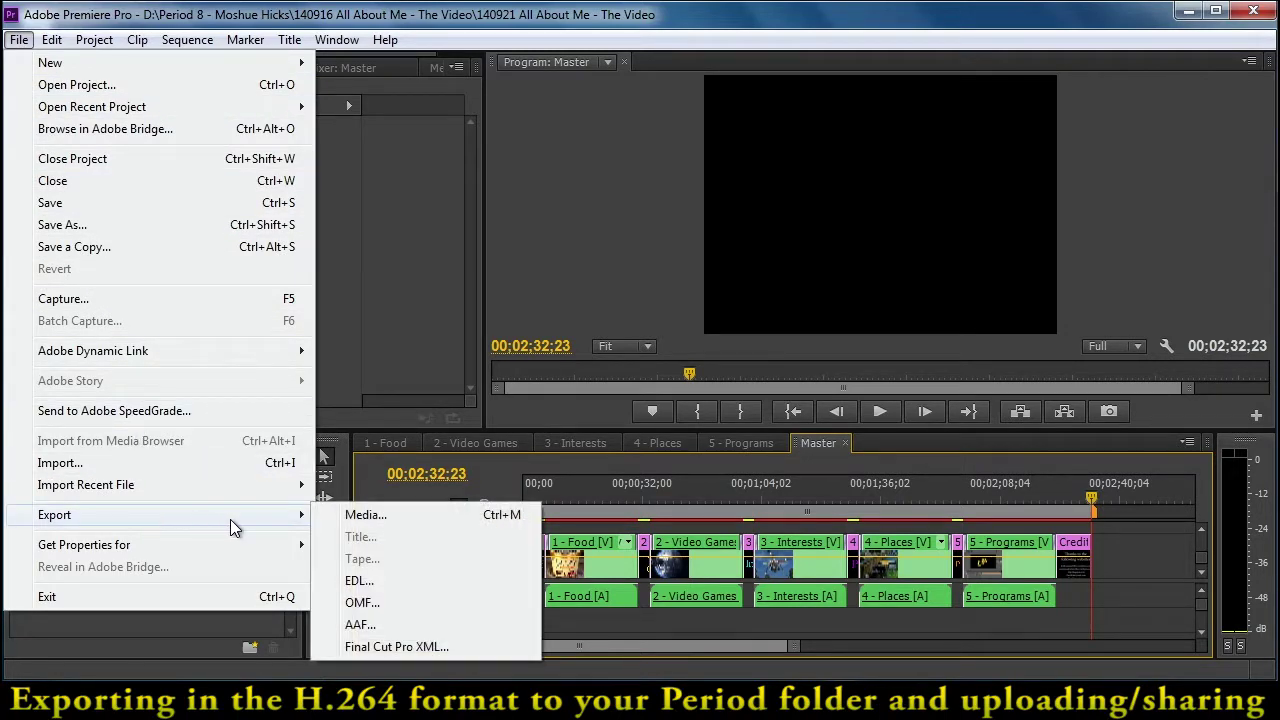
left_click(374, 518)
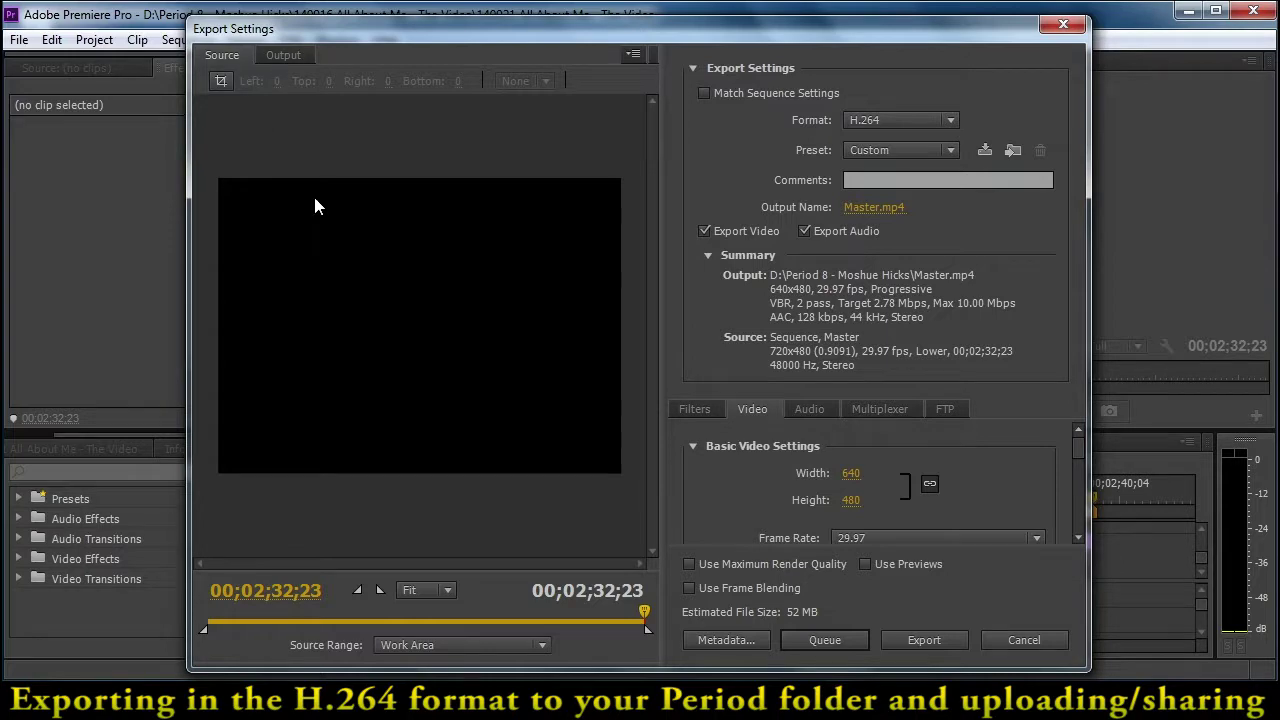
left_click_drag(643, 612, 445, 610)
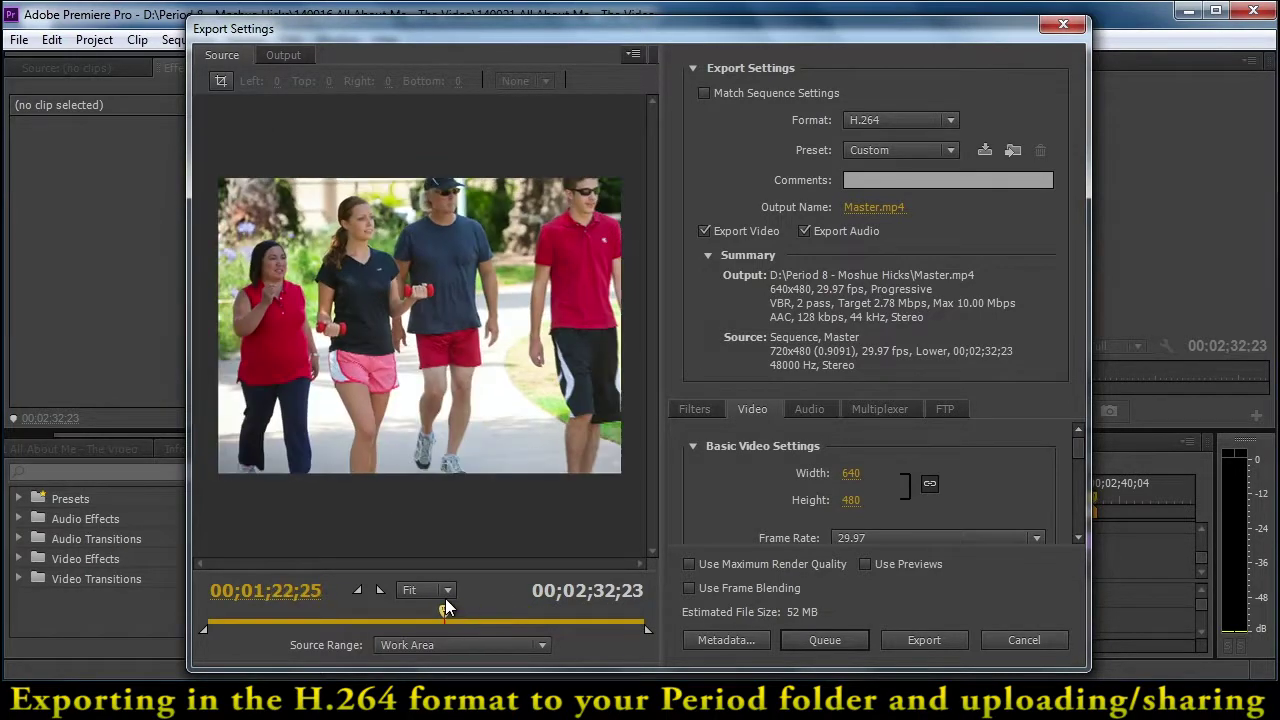
left_click(282, 57)
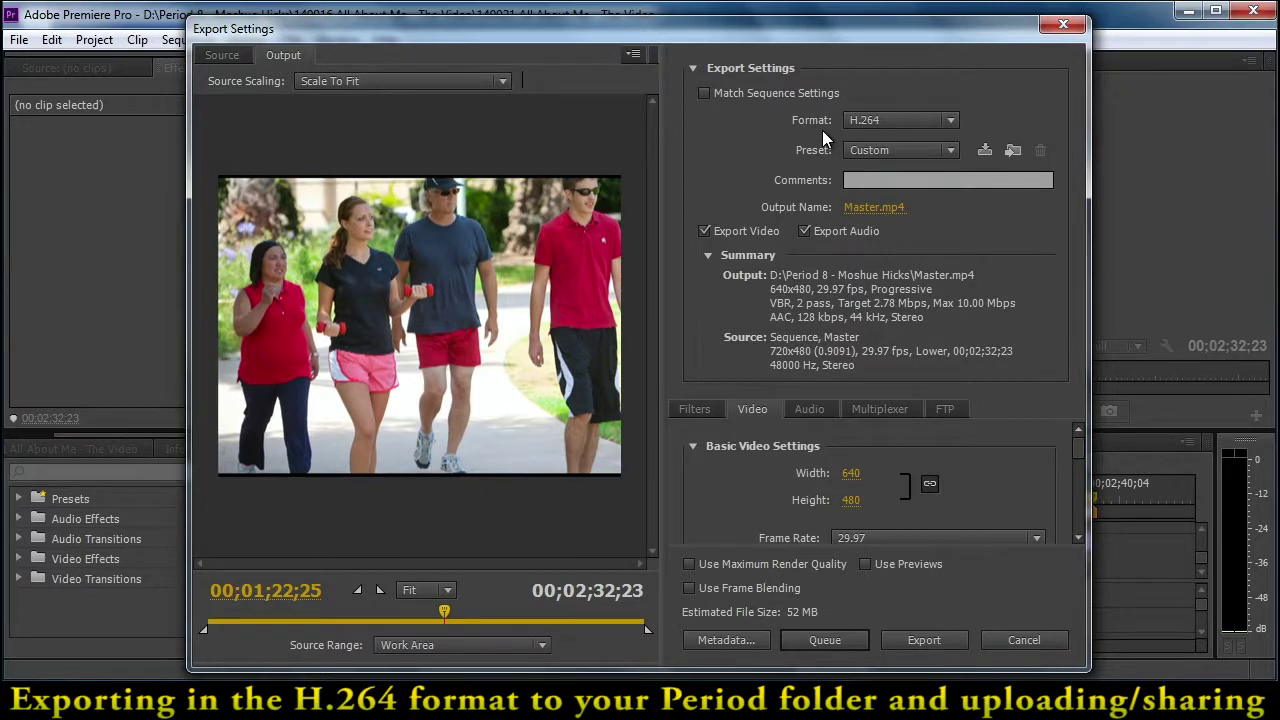
- Keep the H.264 format and choose the Android Phone & Tablet - 480p 29.97 preset
left_click(911, 121)
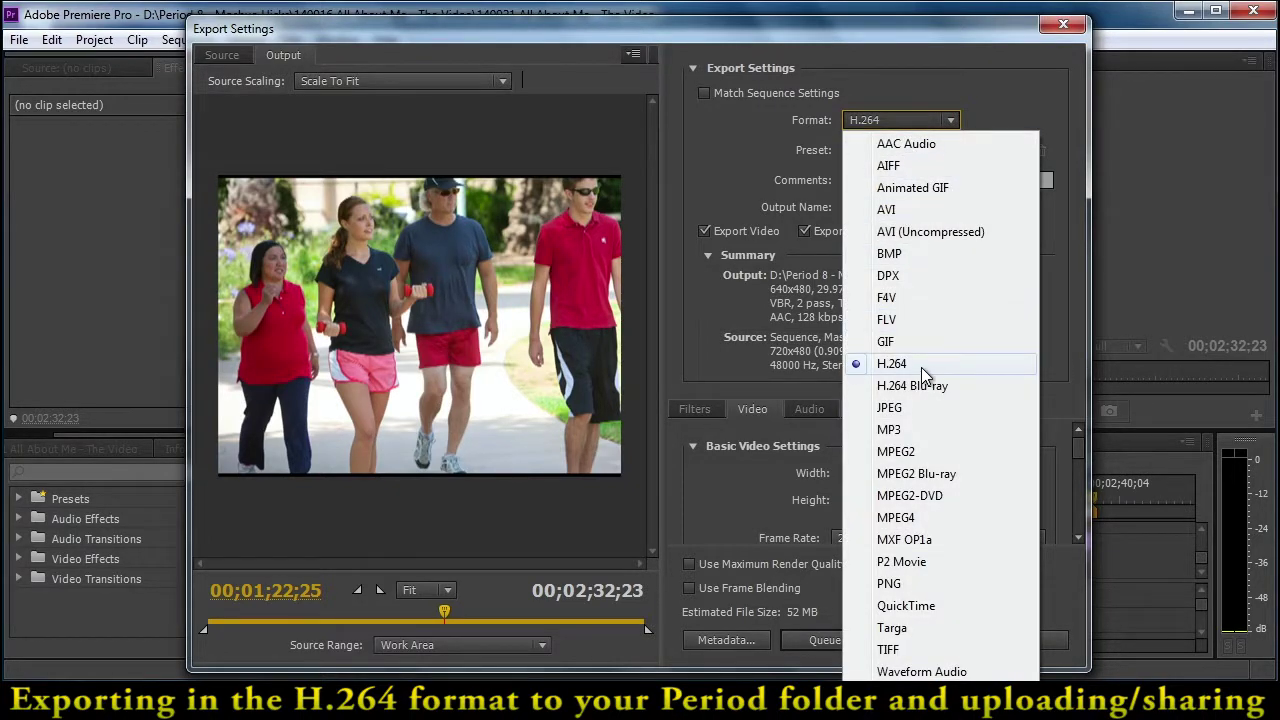
left_click(921, 365)
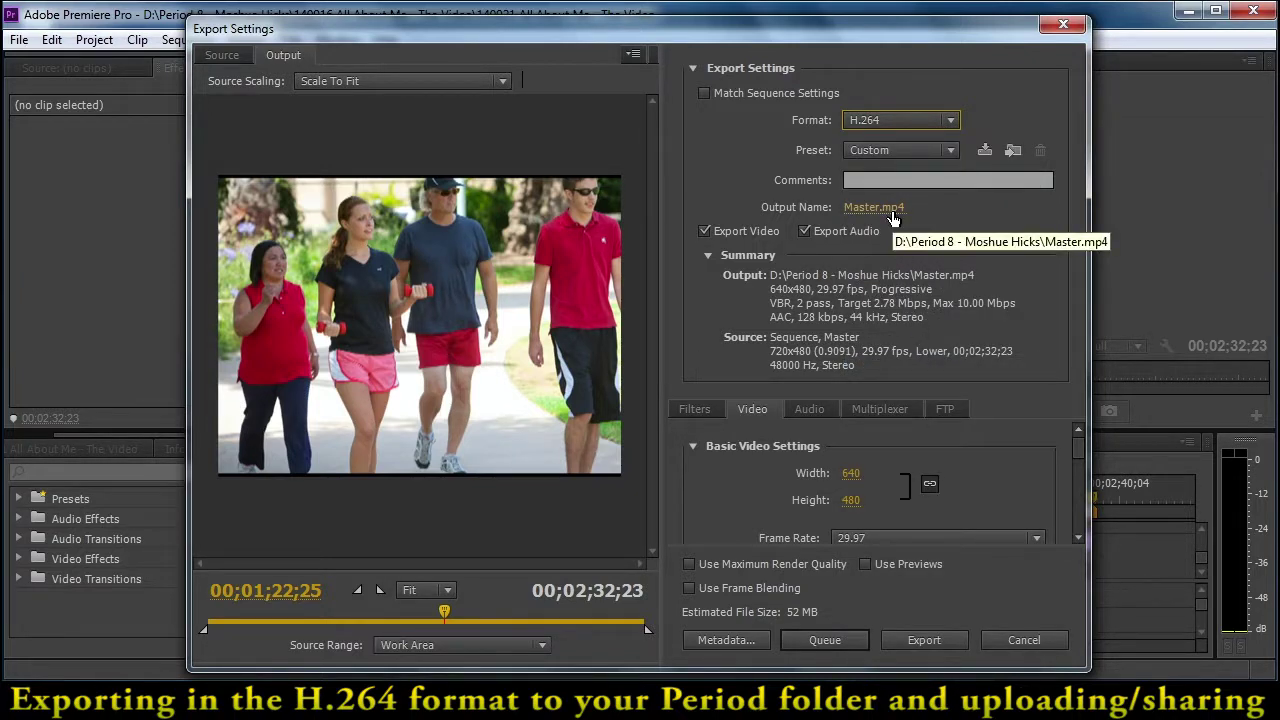
left_click(954, 149)
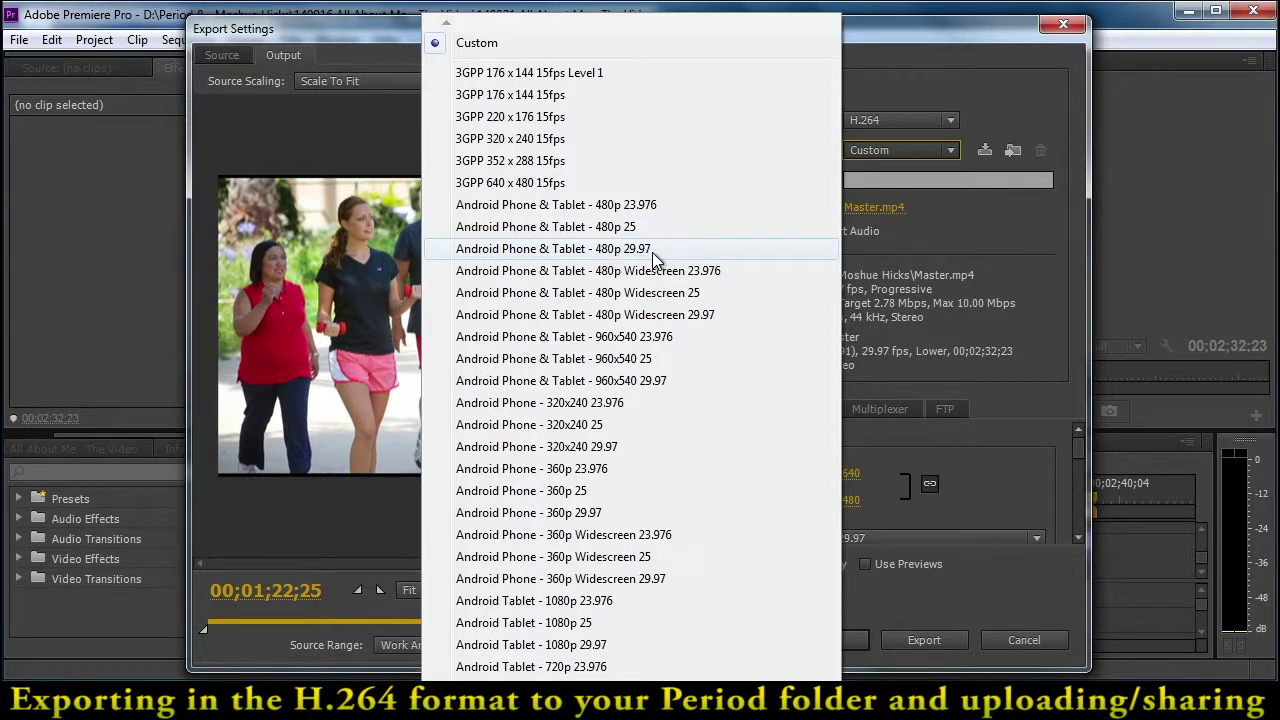
left_click(652, 258)
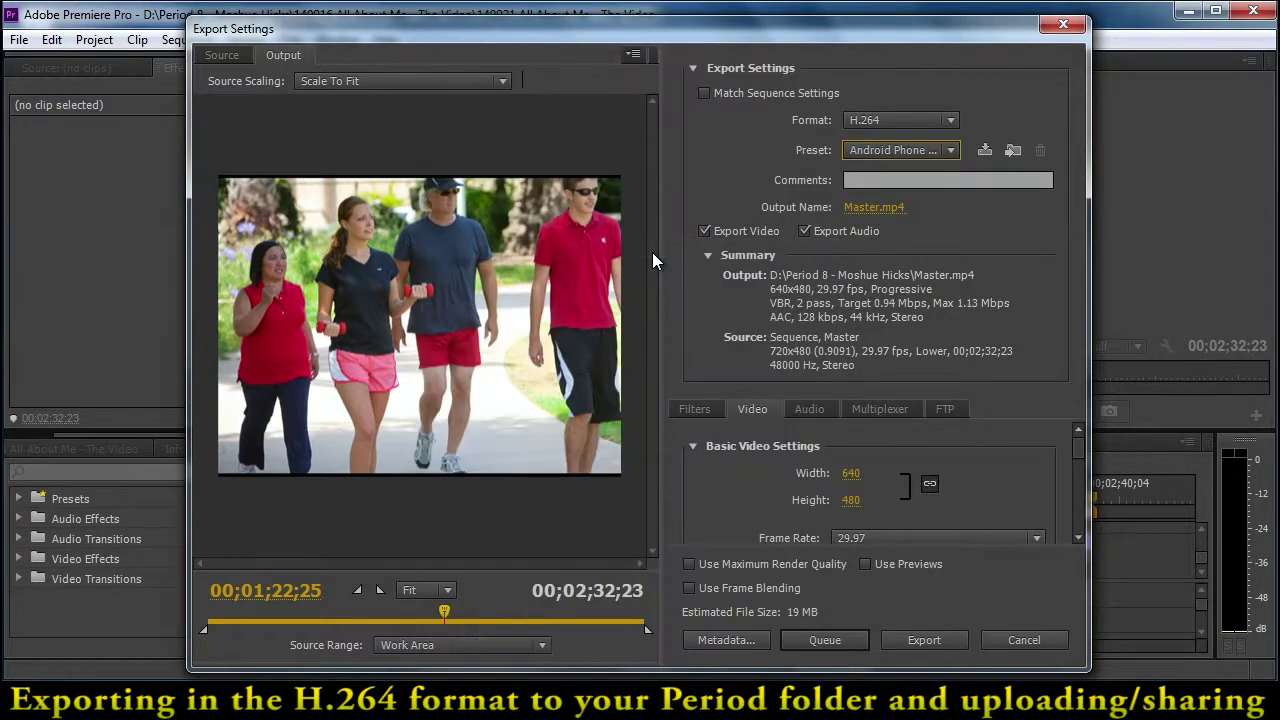
- Save the export as a '140927 8-Period … All About Me - The Video' MP4 in D:\Period 8, naming the student
left_click(881, 208)
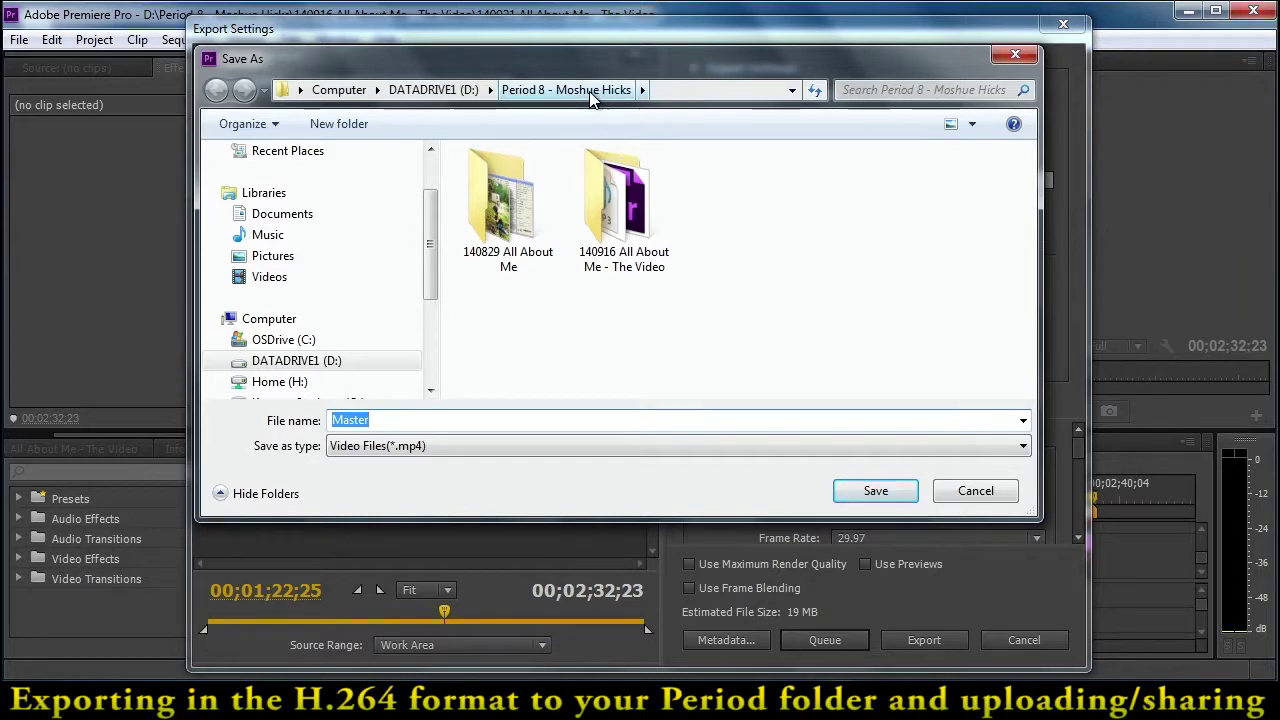
left_click(449, 91)
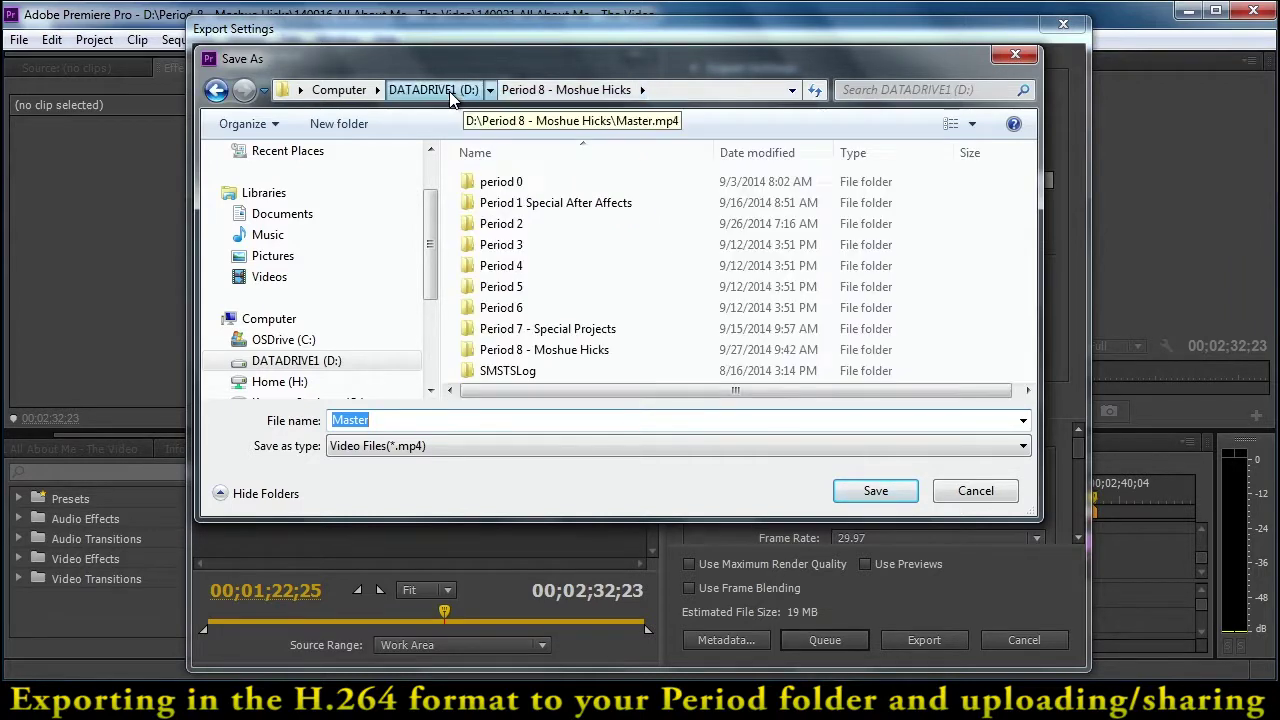
double_click(532, 350)
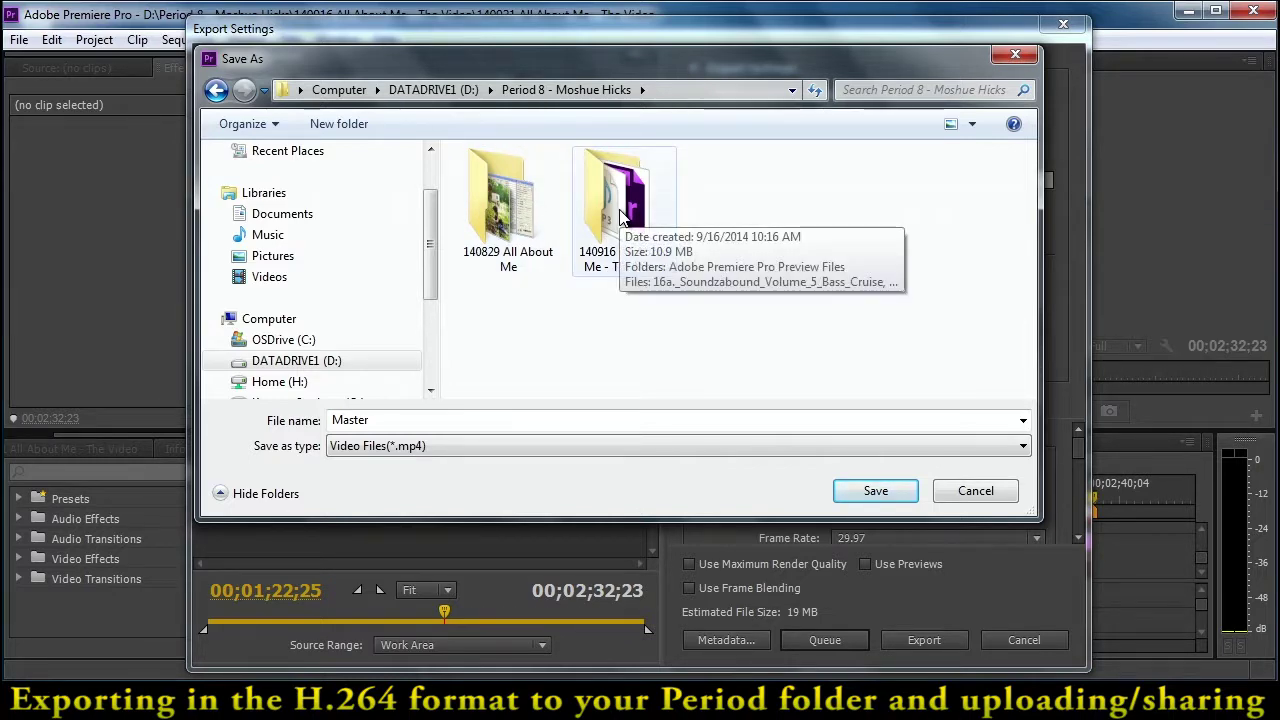
left_click(445, 418)
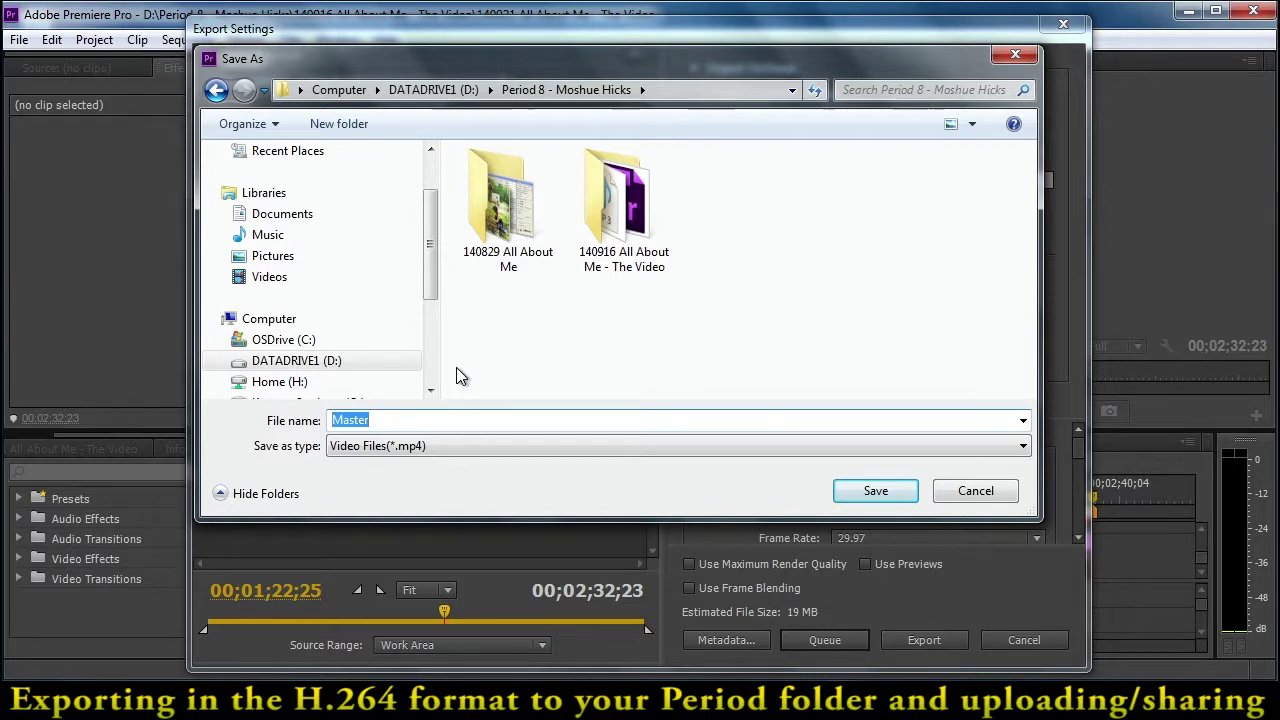
type("14")
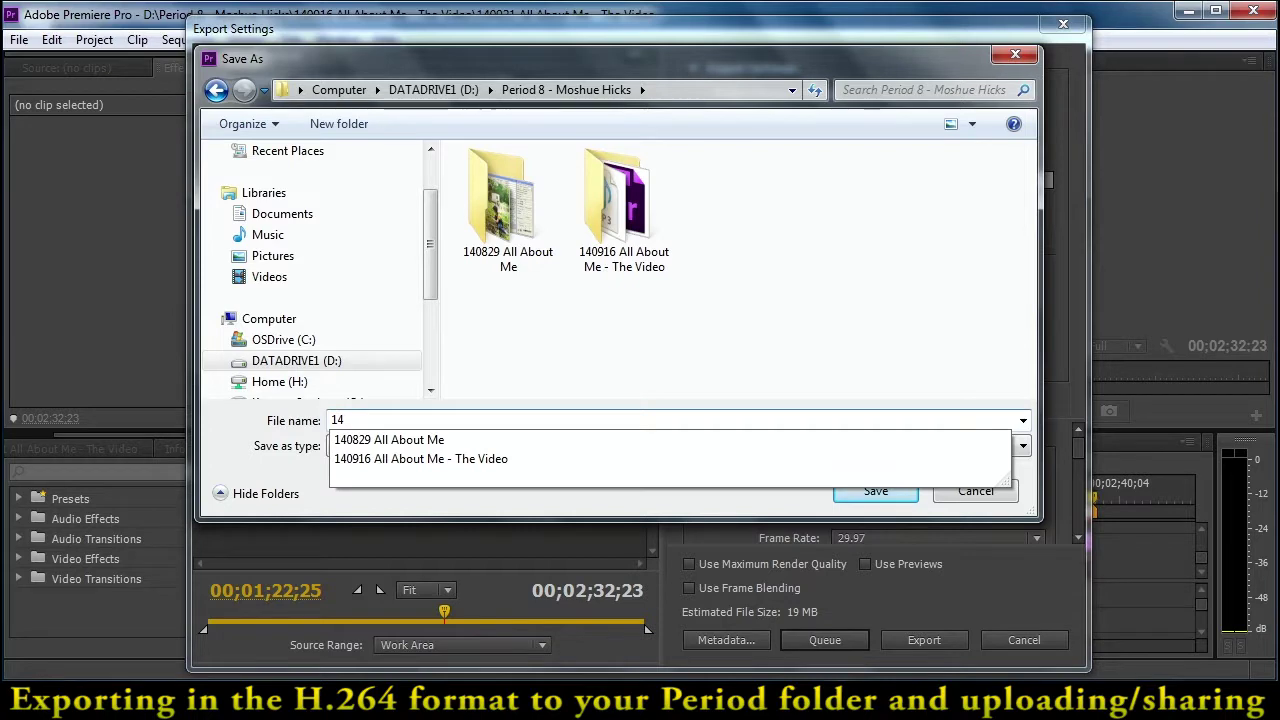
type("0927")
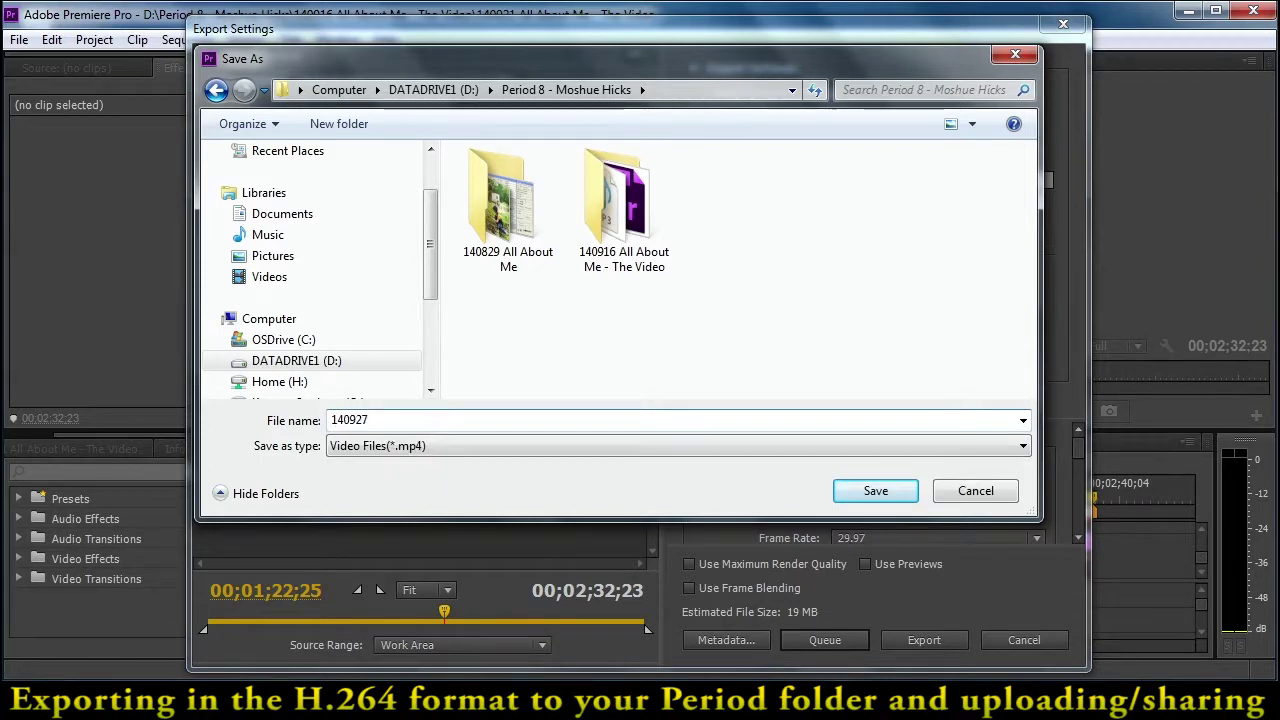
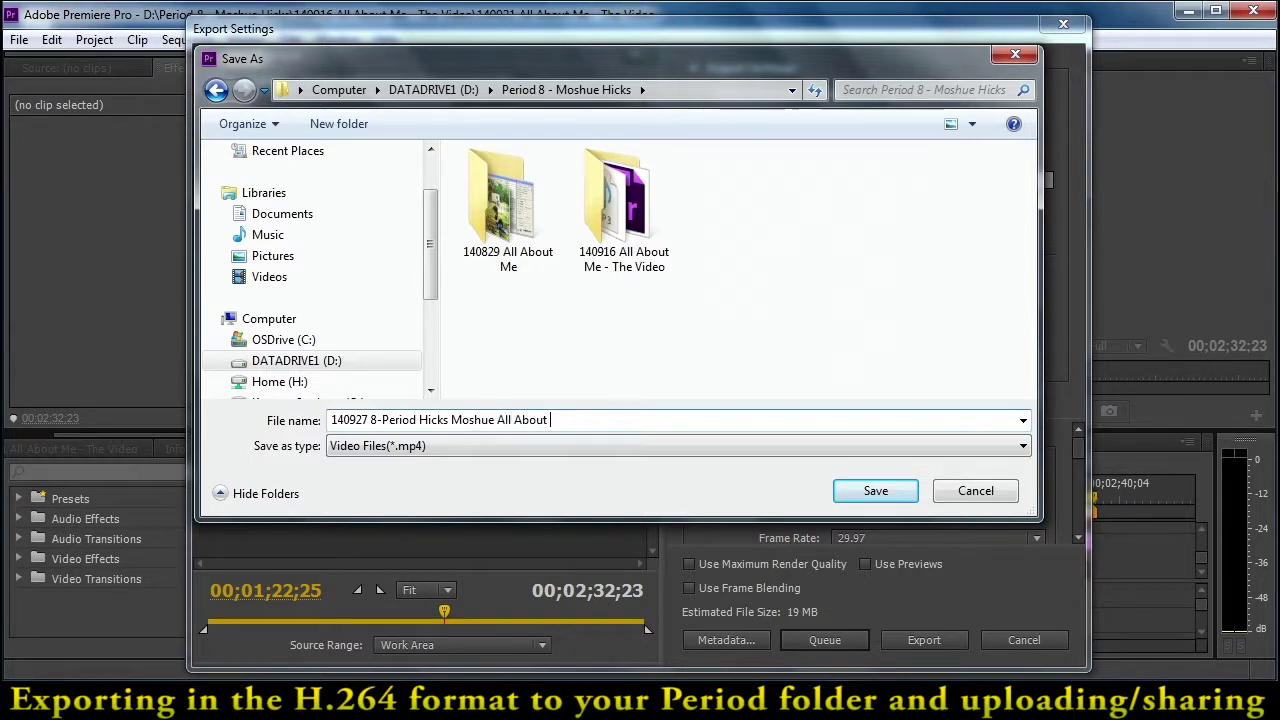
type("Me - The Video")
left_click(875, 490)
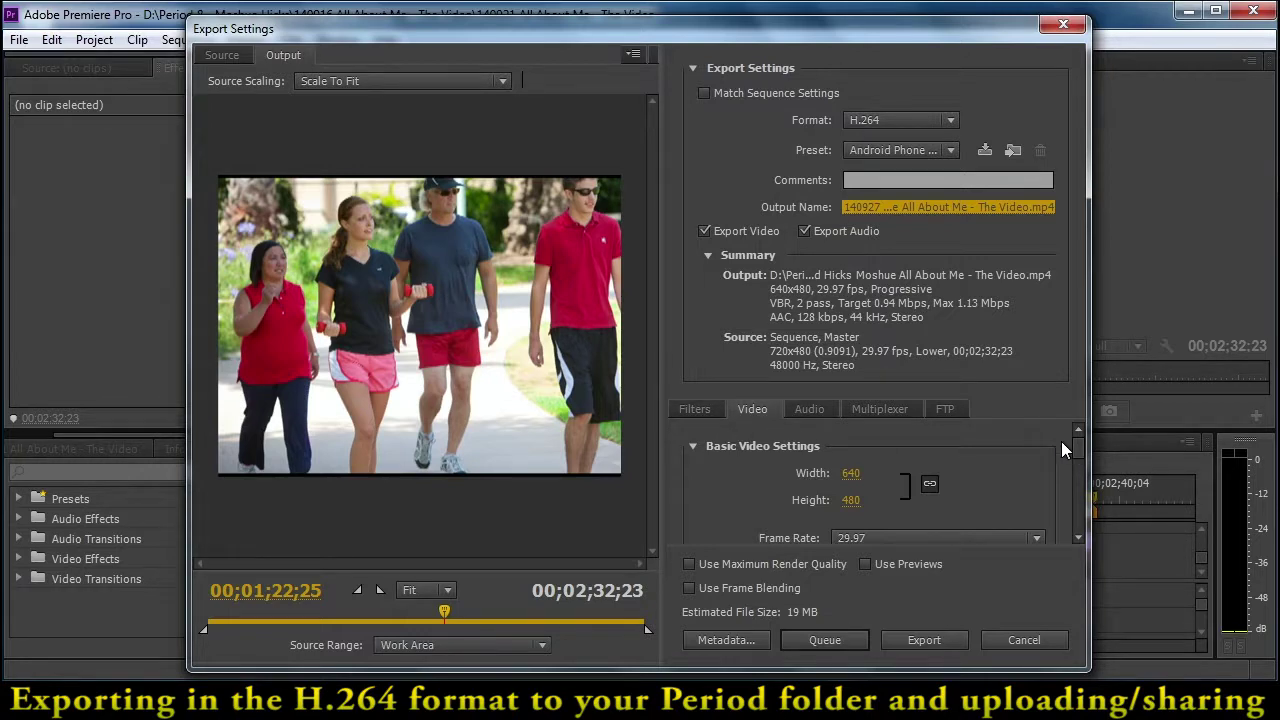
- Set Target Bitrate to 2.62 Mbps and Maximum Bitrate to 10 Mbps, for an estimated 50 MB file
left_click_drag(1076, 446, 1092, 505)
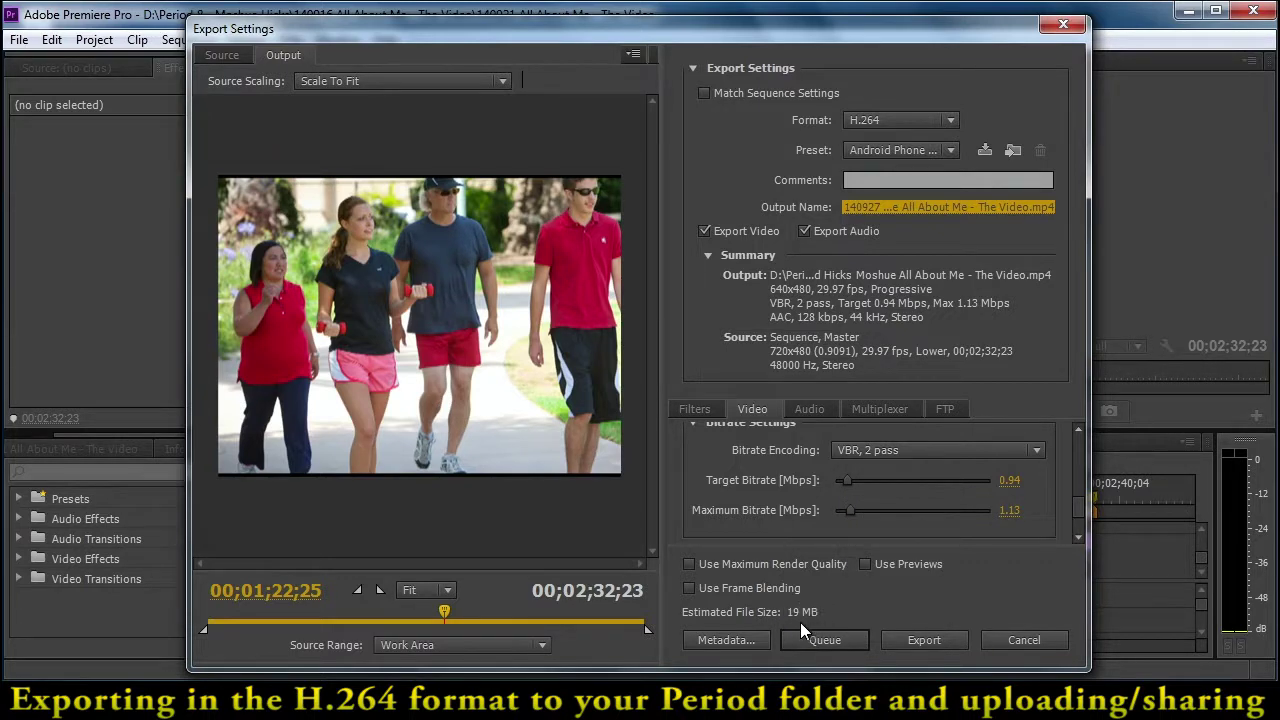
left_click_drag(847, 480, 874, 482)
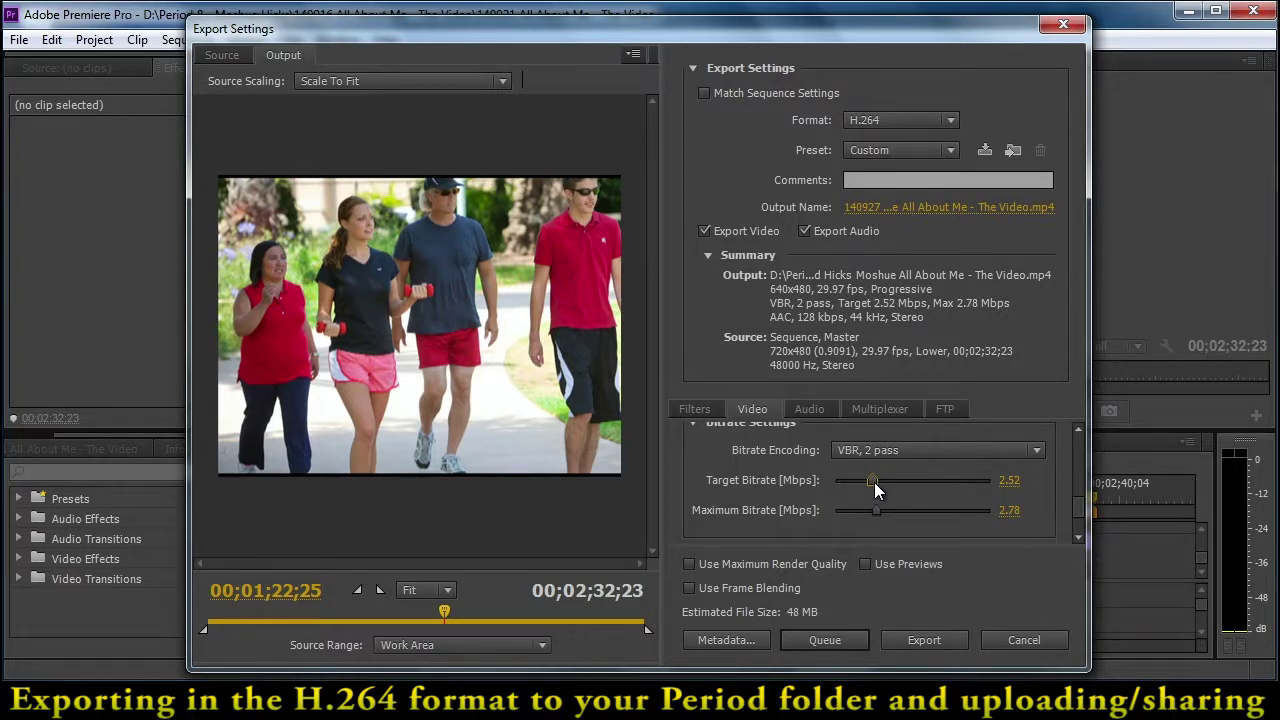
left_click(1008, 480)
type("2.62")
key("Return")
left_click_drag(876, 509, 918, 510)
left_click_drag(997, 513, 994, 570)
- Export the H.264 MP4 and, once encoding finishes, minimize Premiere to show the desktop
left_click(907, 639)
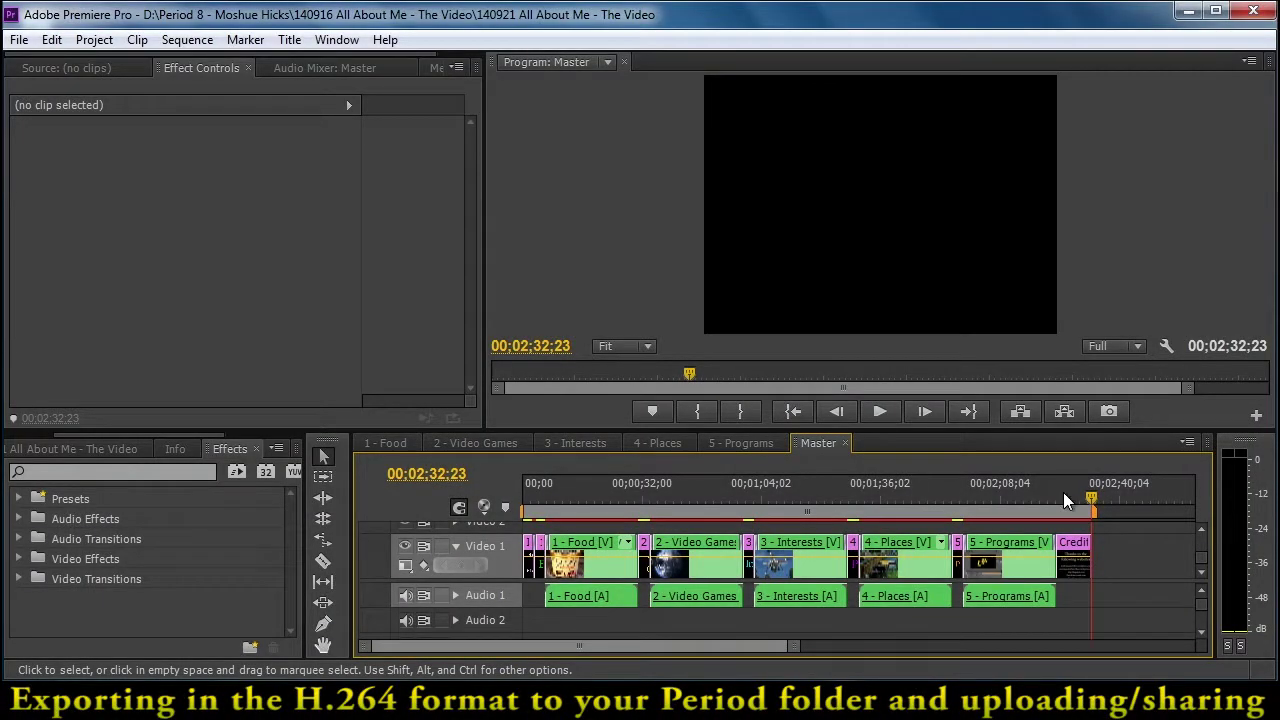
left_click(1189, 12)
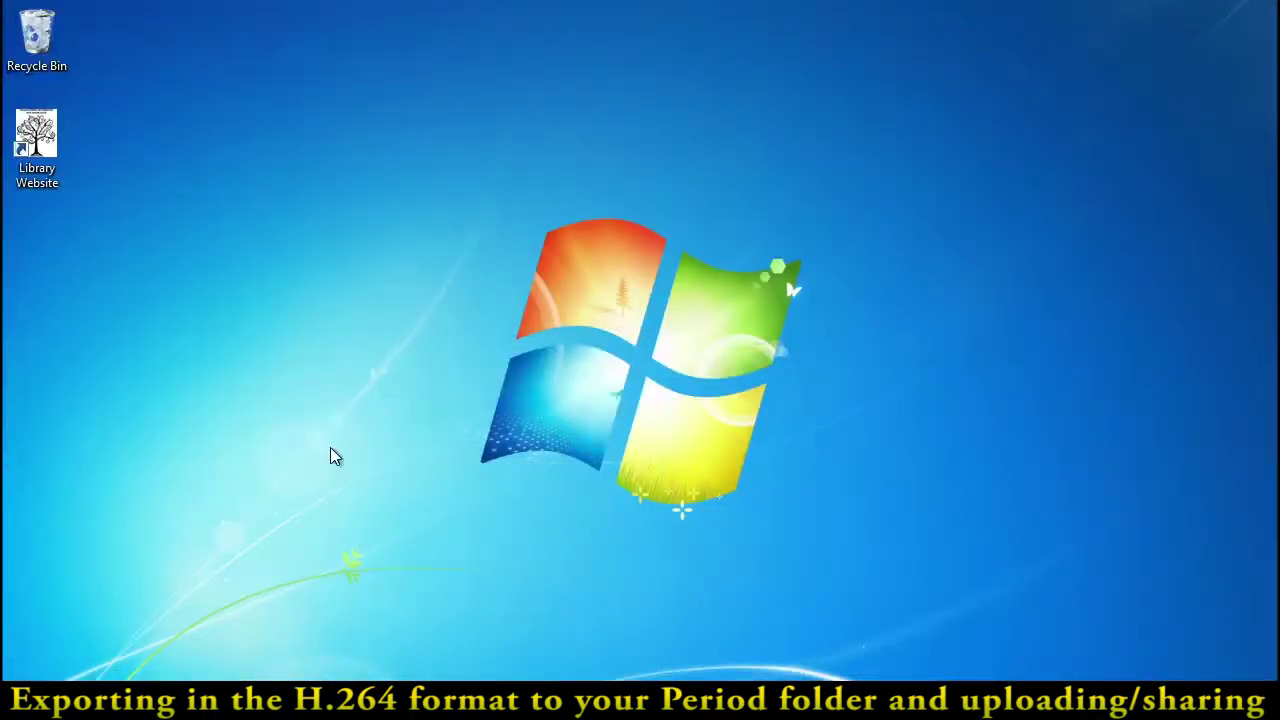
- Open the Period 8 folder on DATADRIVE1 (D:) and play the 50 MB All About Me MP4
left_click(89, 700)
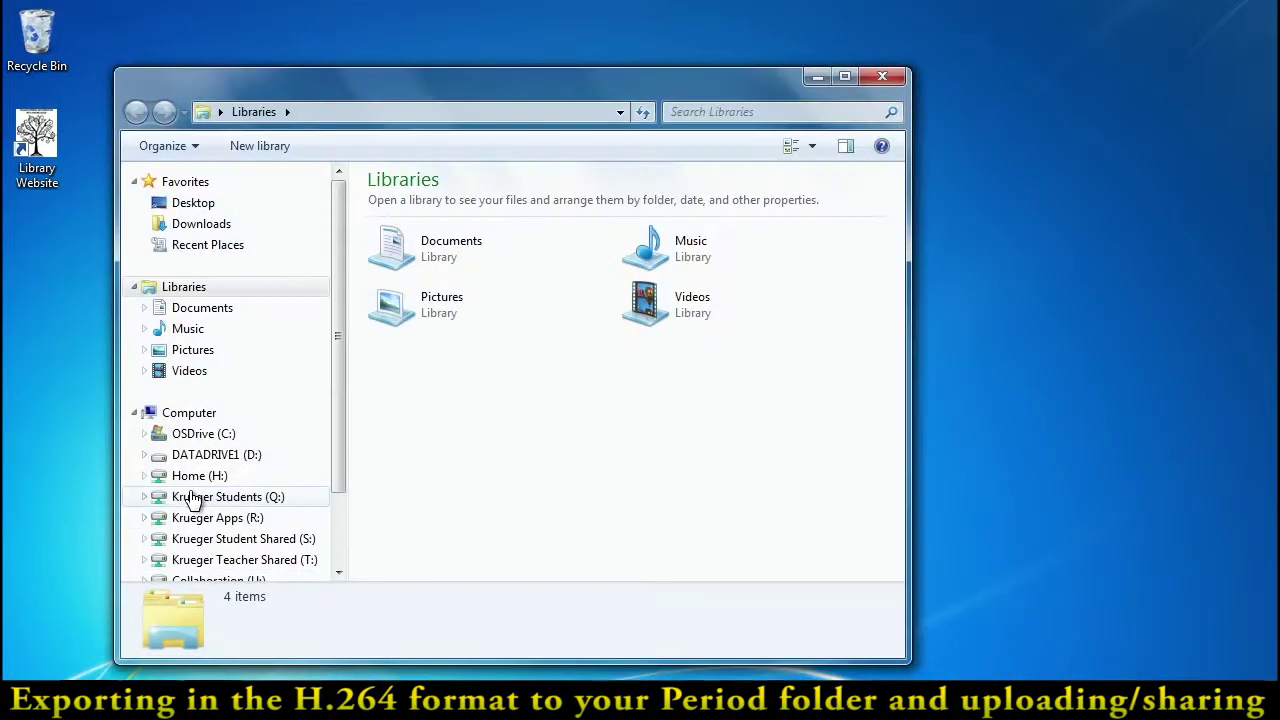
left_click(190, 456)
left_click(480, 376)
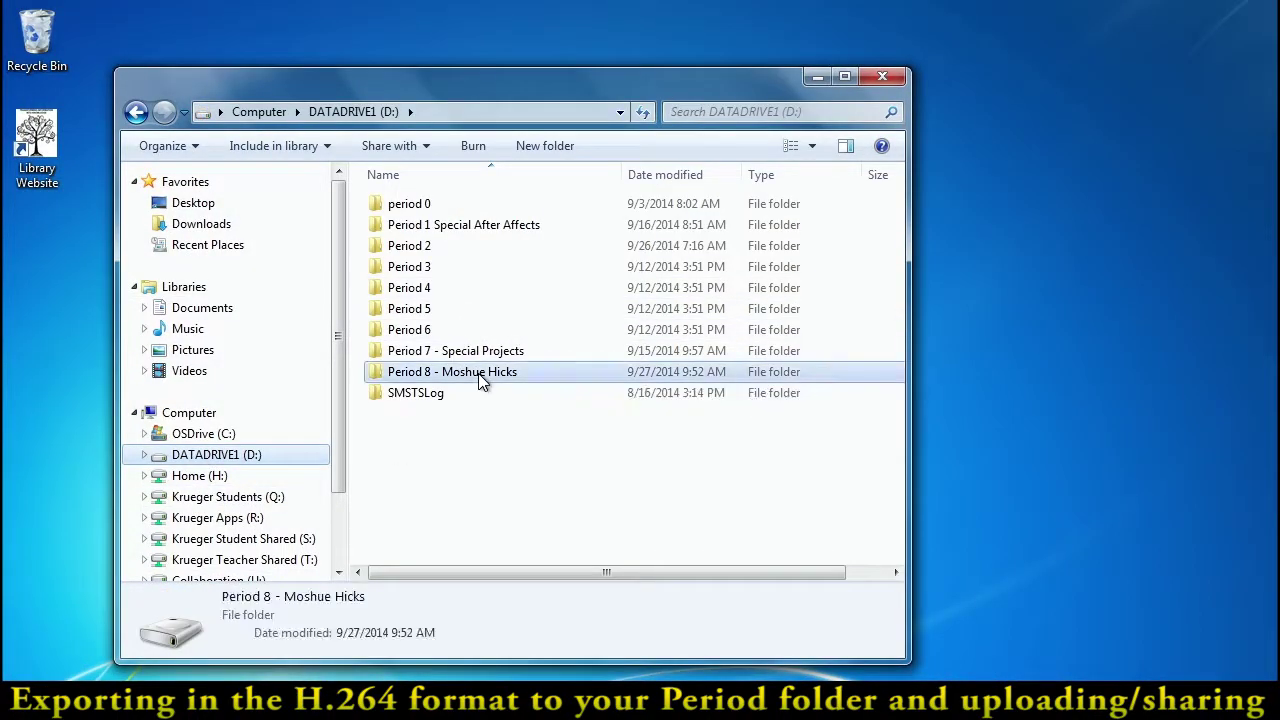
double_click(480, 376)
left_click(625, 302)
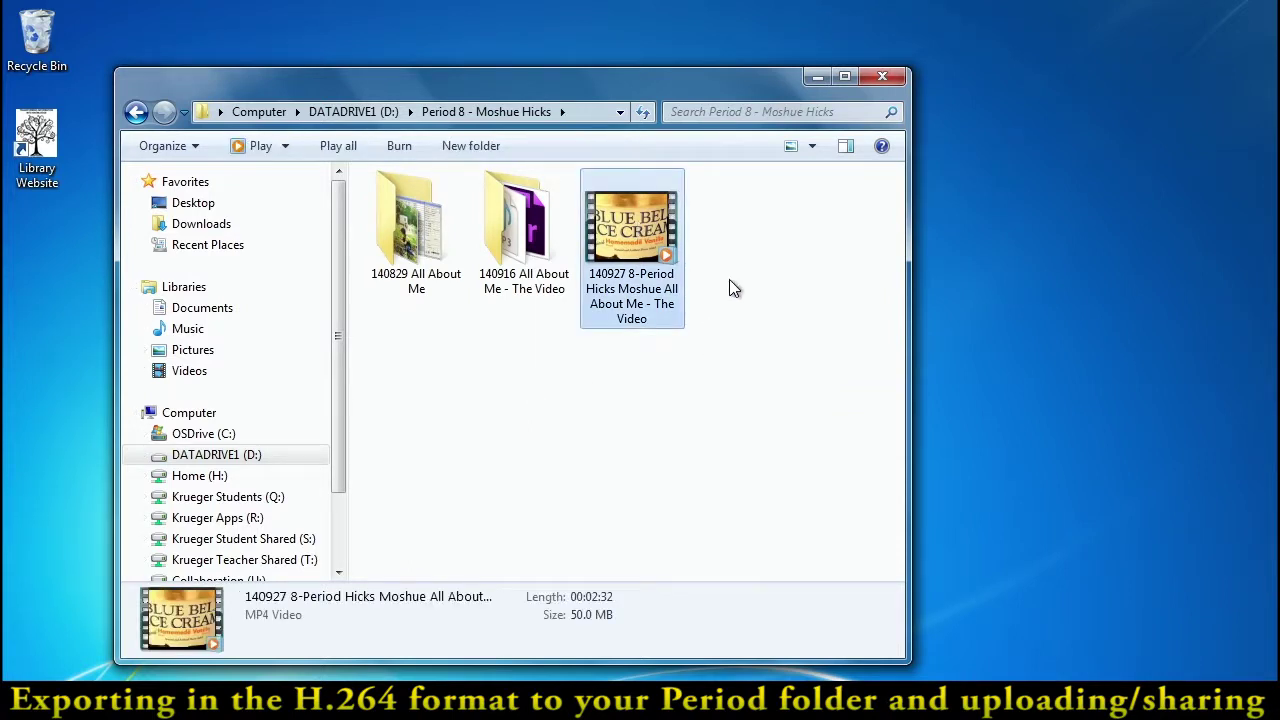
double_click(631, 240)
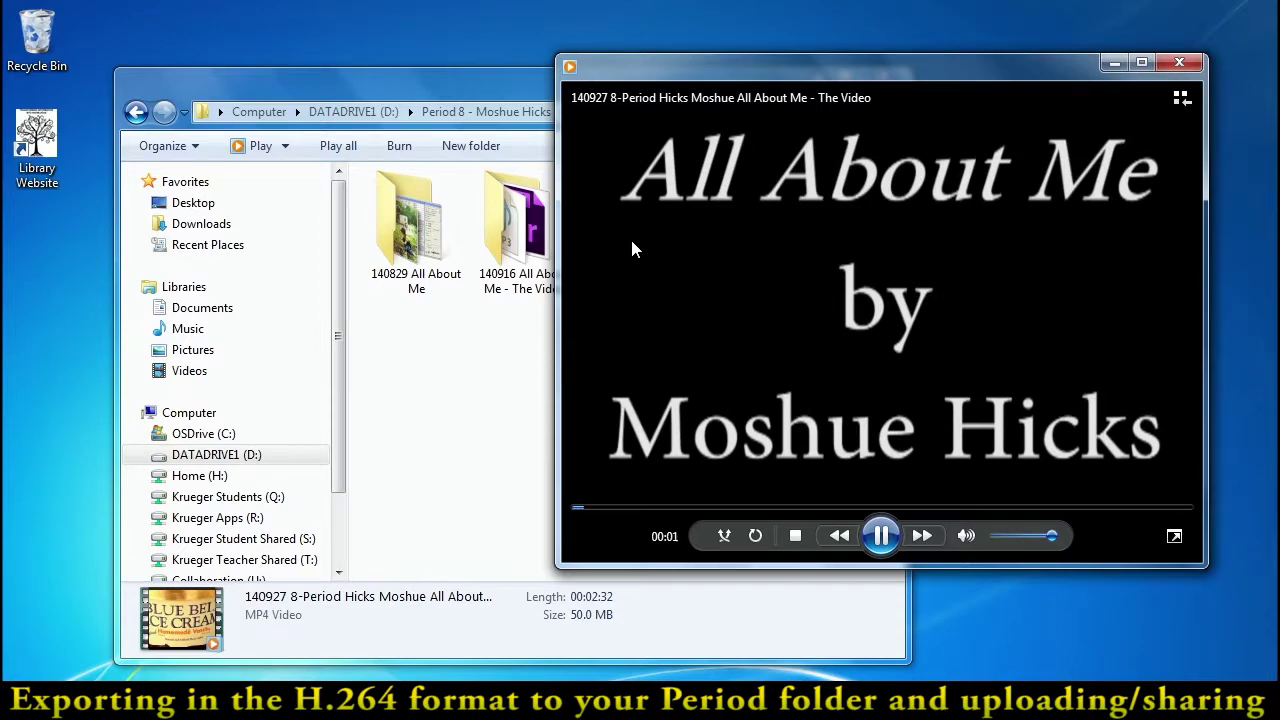
- Watch the video maximized and full screen in Windows Media Player, then return to the Google Drive tab
left_click(1141, 62)
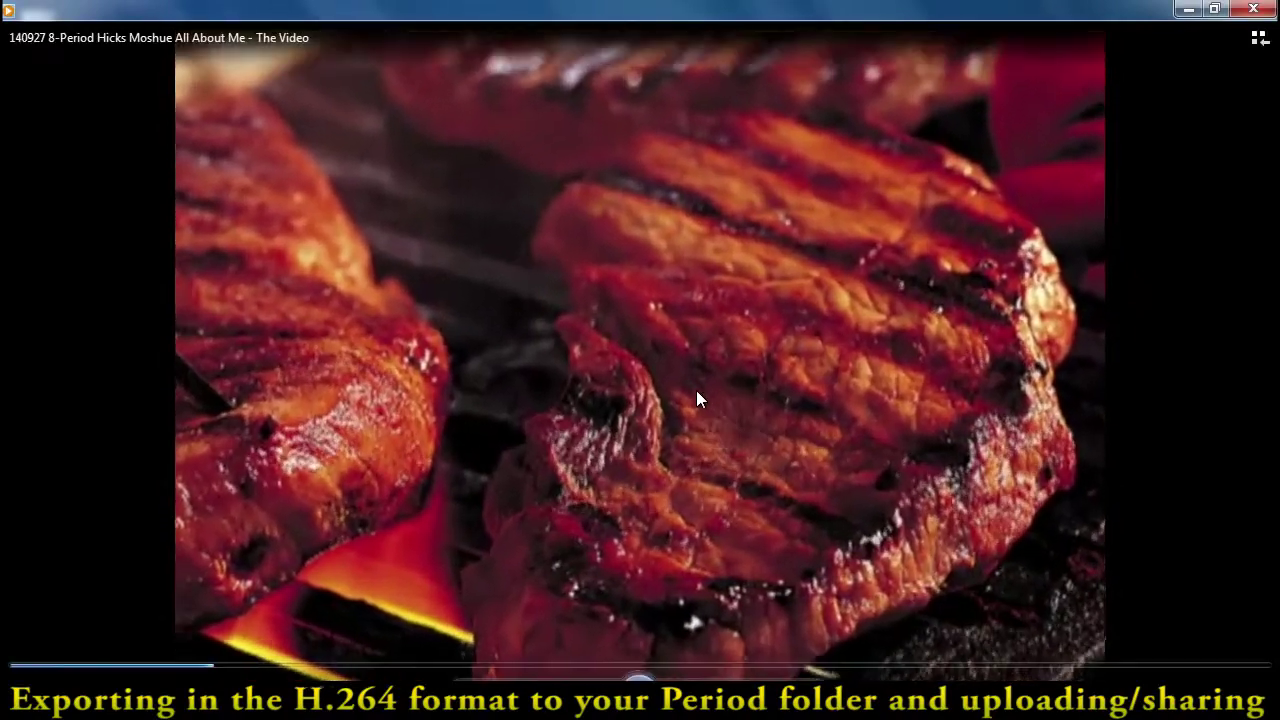
double_click(700, 410)
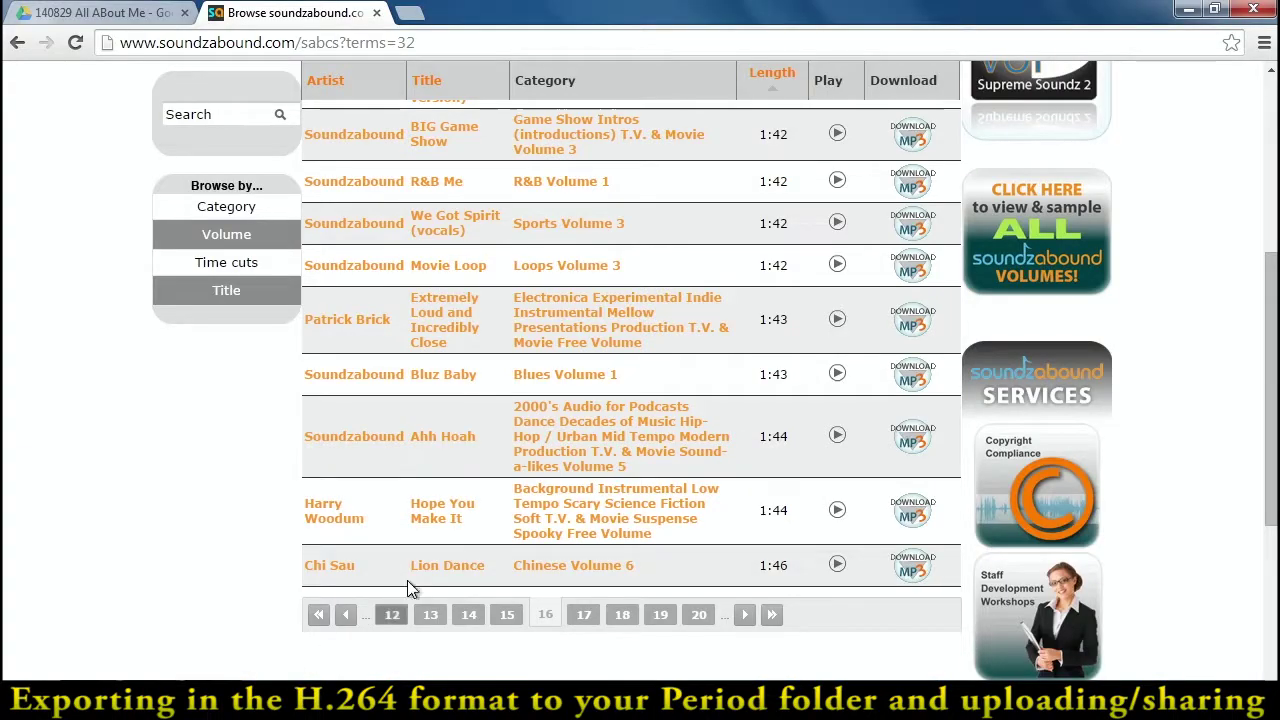
left_click(160, 14)
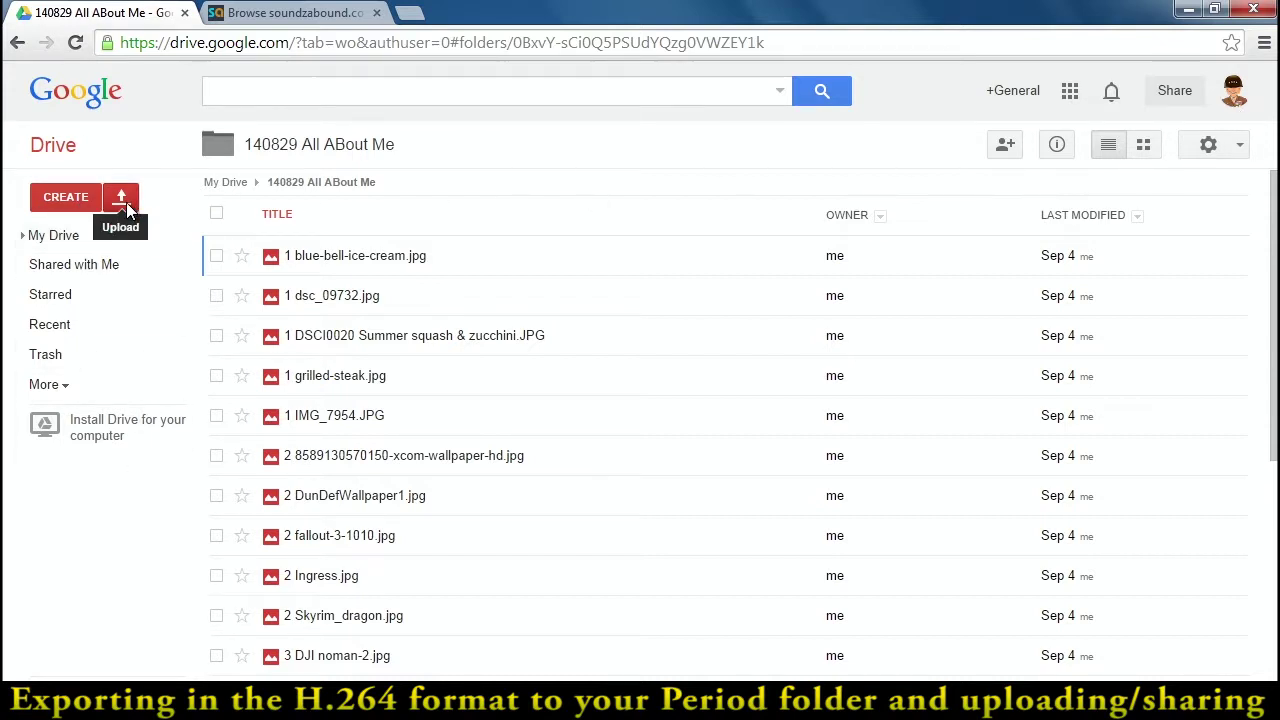
- Delete the Adobe Premiere Pro Preview Files folder from the 140916 All About Me - The Video folder
key("alt+Tab")
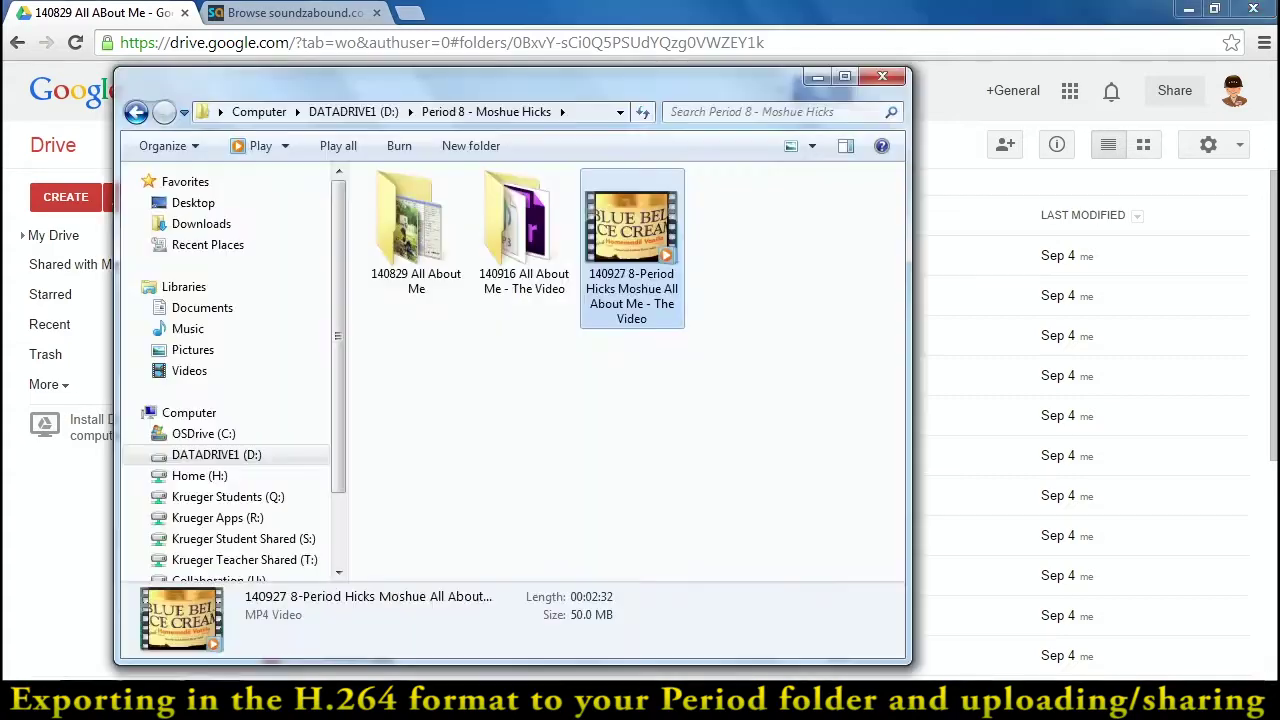
double_click(514, 275)
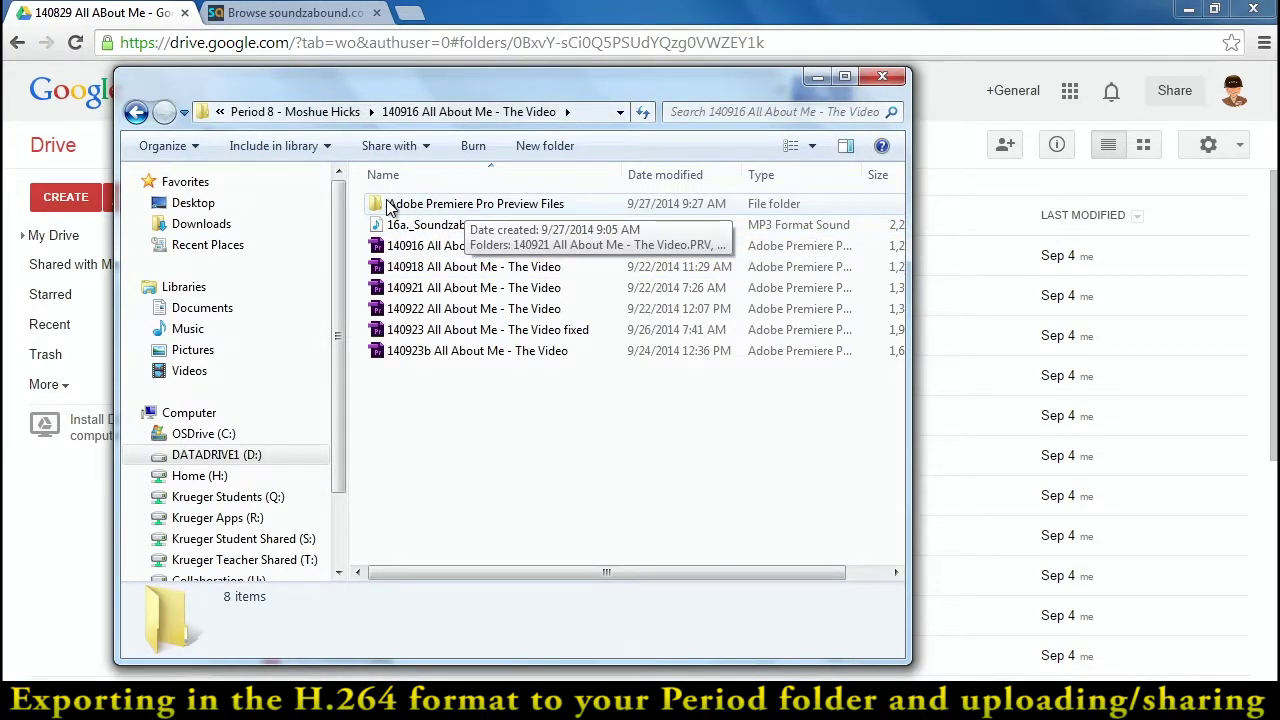
left_click(420, 205)
right_click(441, 205)
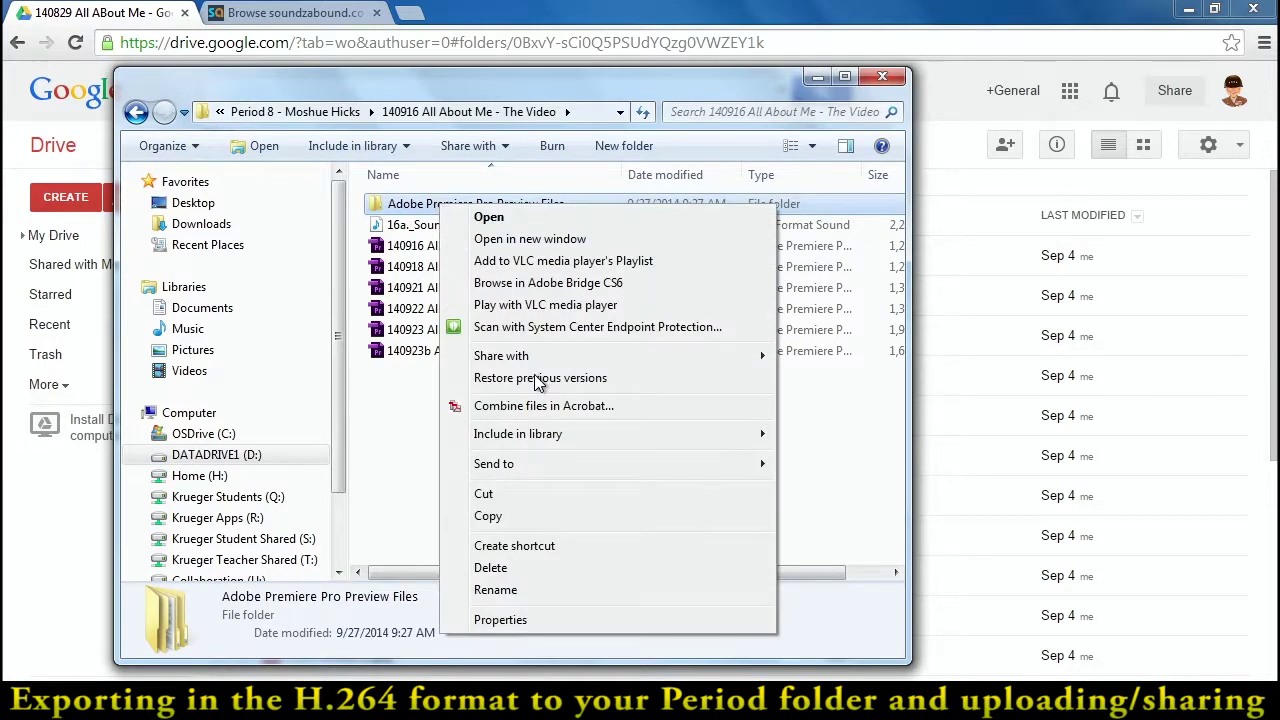
left_click(509, 568)
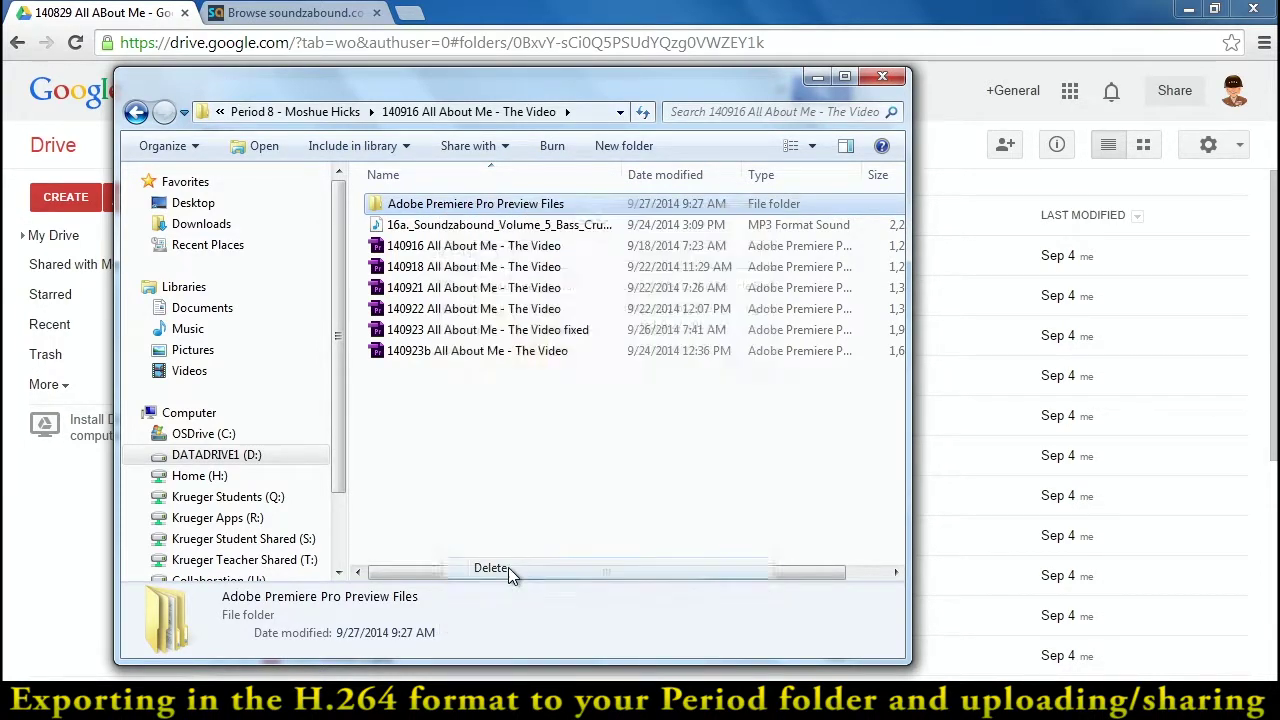
left_click(712, 452)
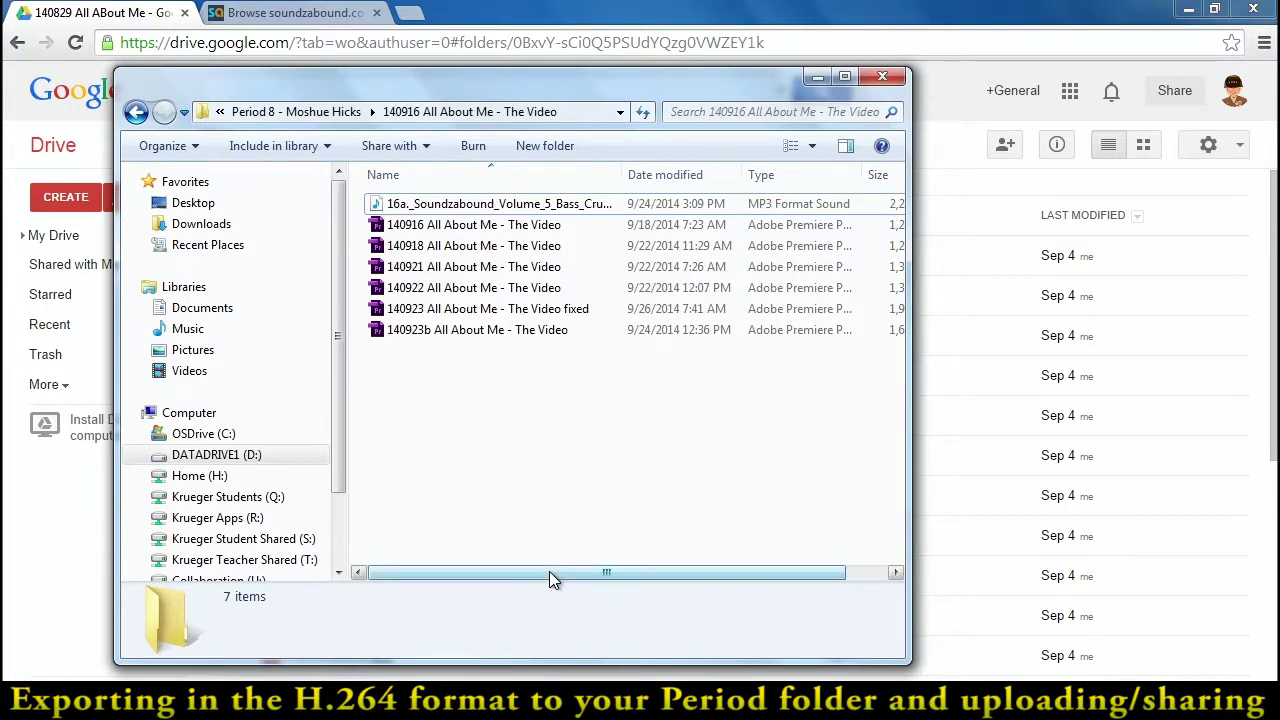
- Select project files 140916 through 140922, clear the selection, and minimize Explorer
left_click_drag(549, 572, 560, 572)
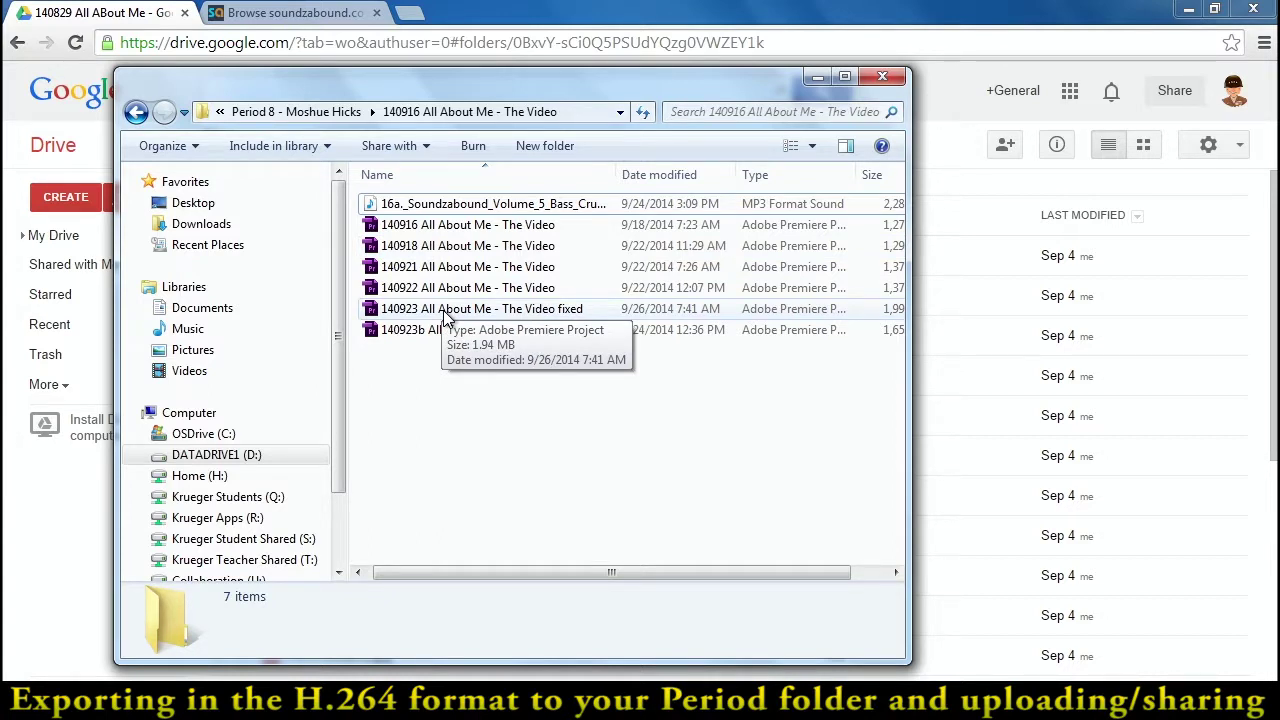
left_click_drag(353, 216, 561, 300)
left_click(591, 424)
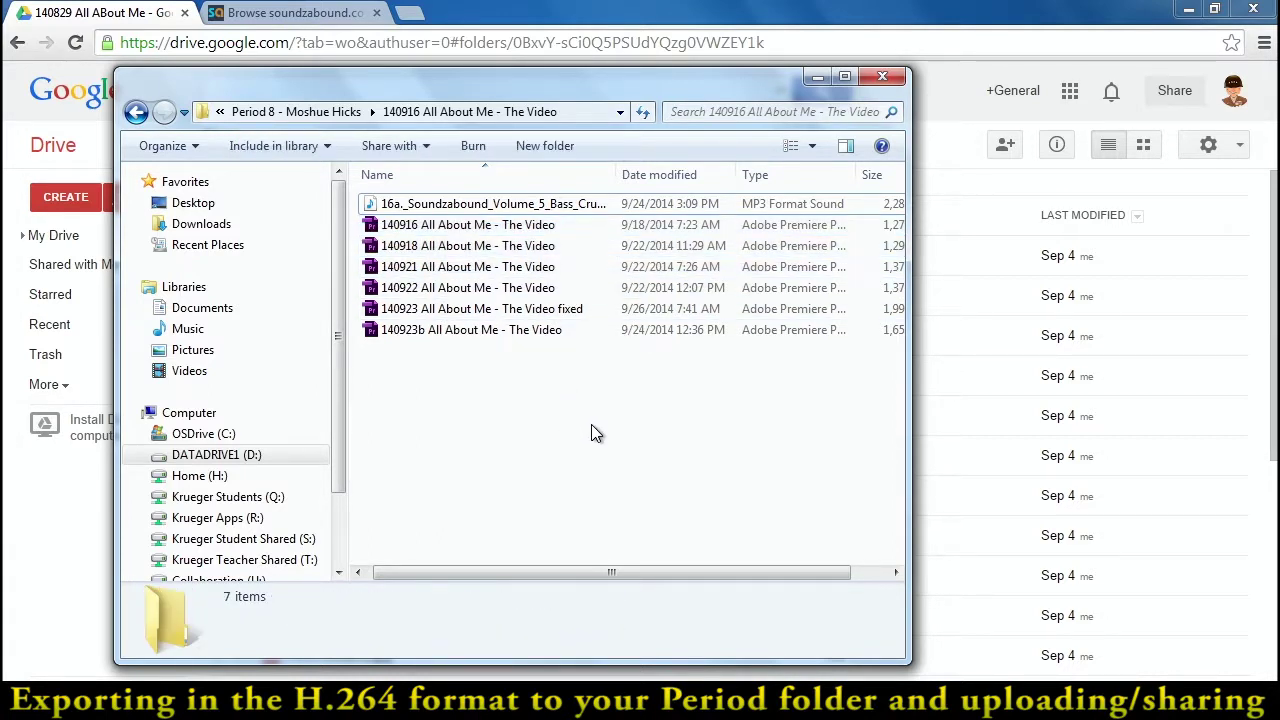
left_click(817, 77)
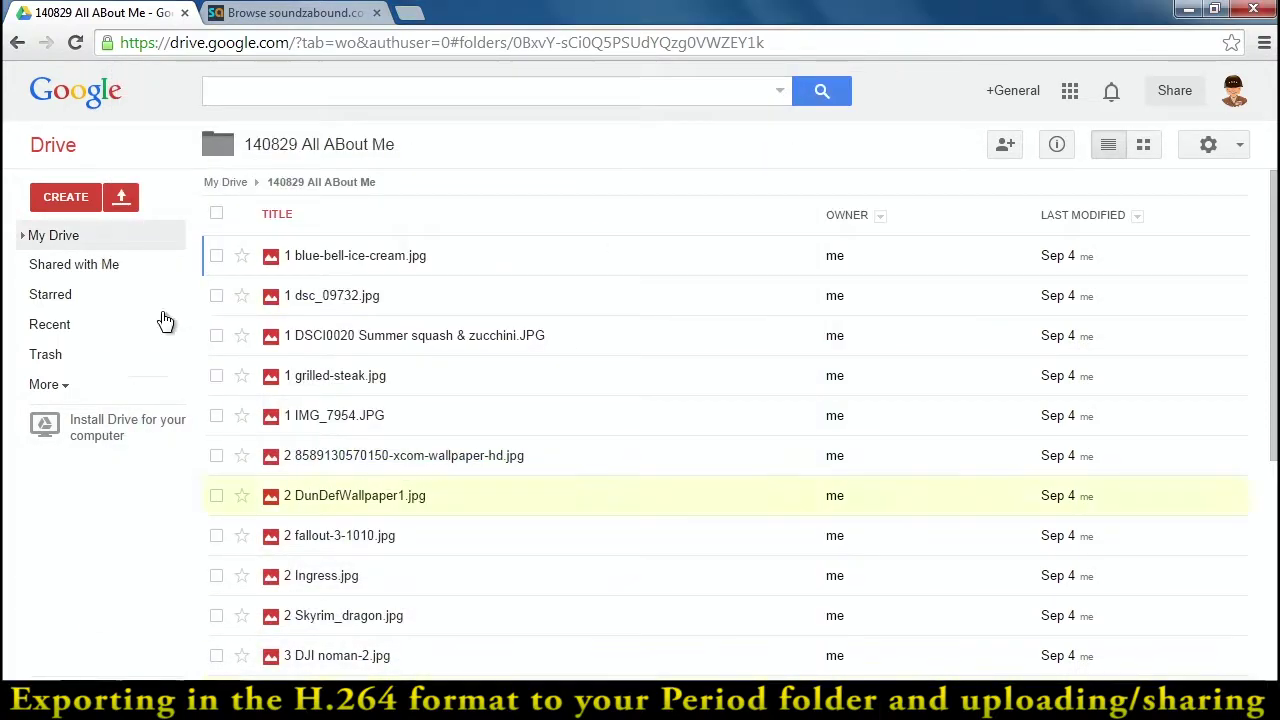
- Upload the Period 8 folder from DATADRIVE1 (D:) into the 140829 All ABout Me Drive folder
left_click(121, 196)
left_click(167, 264)
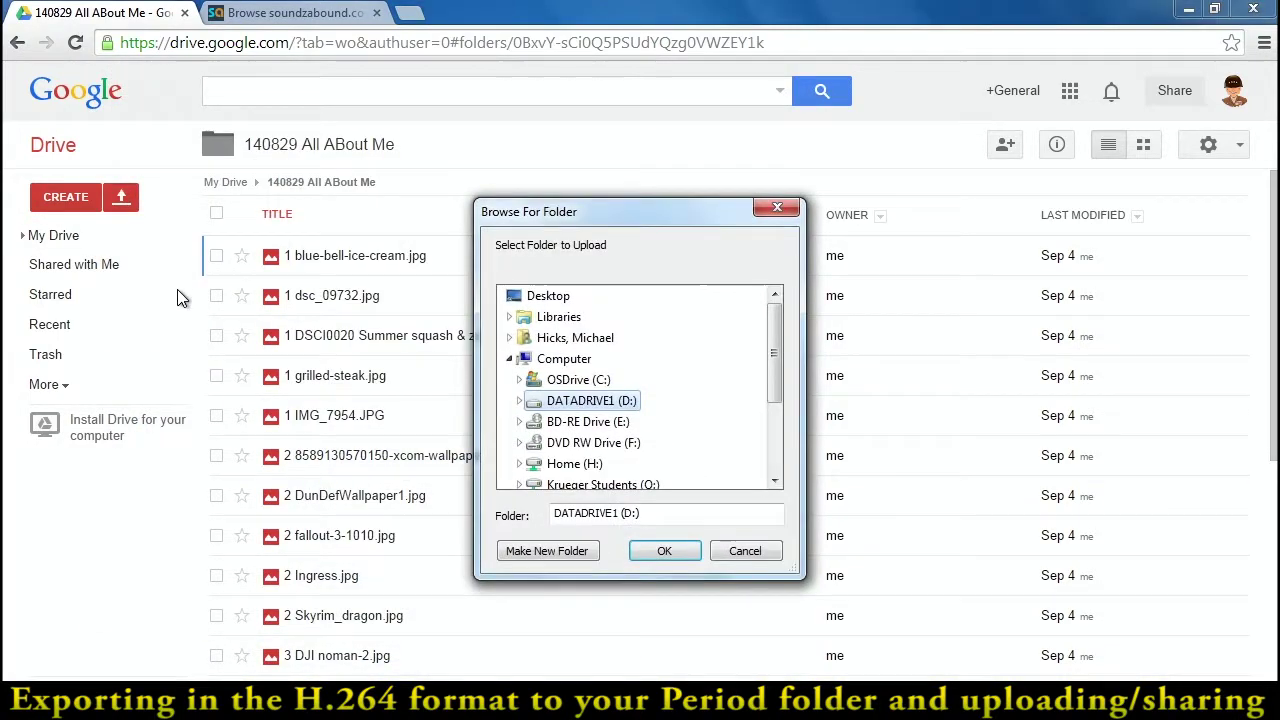
left_click_drag(771, 351, 771, 373)
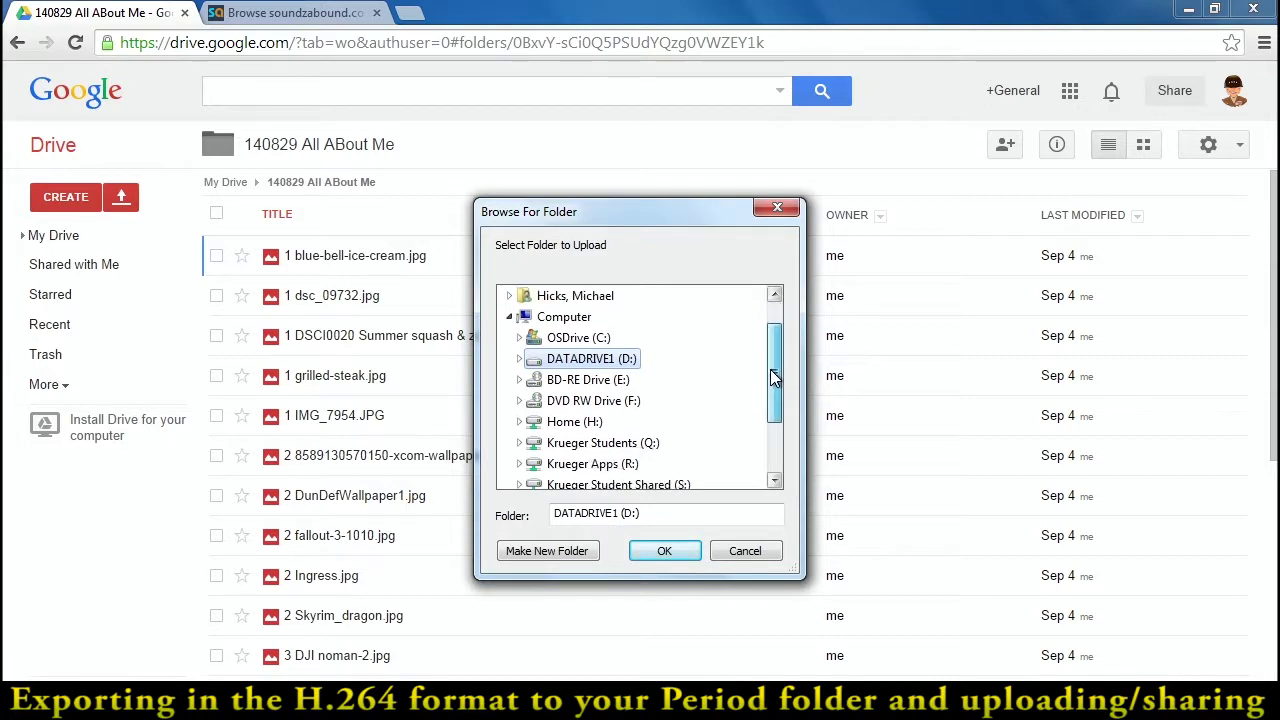
left_click(520, 359)
left_click_drag(771, 328, 779, 407)
left_click(580, 463)
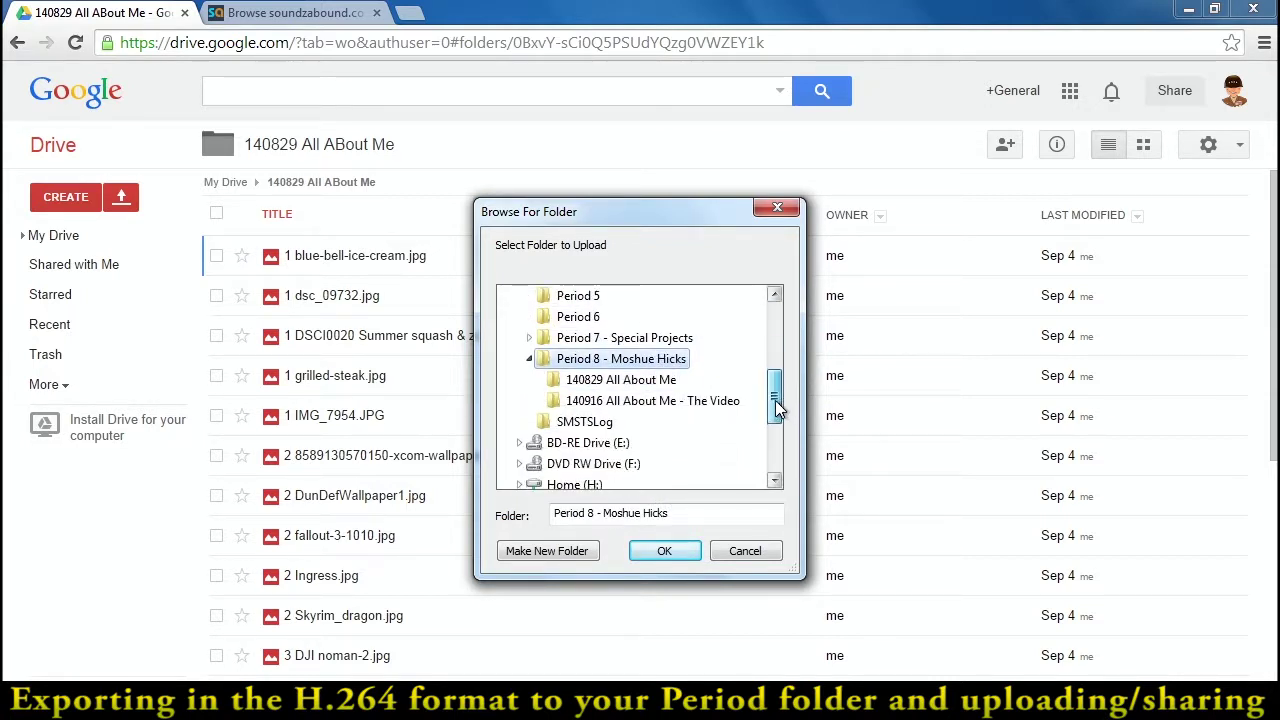
left_click(667, 552)
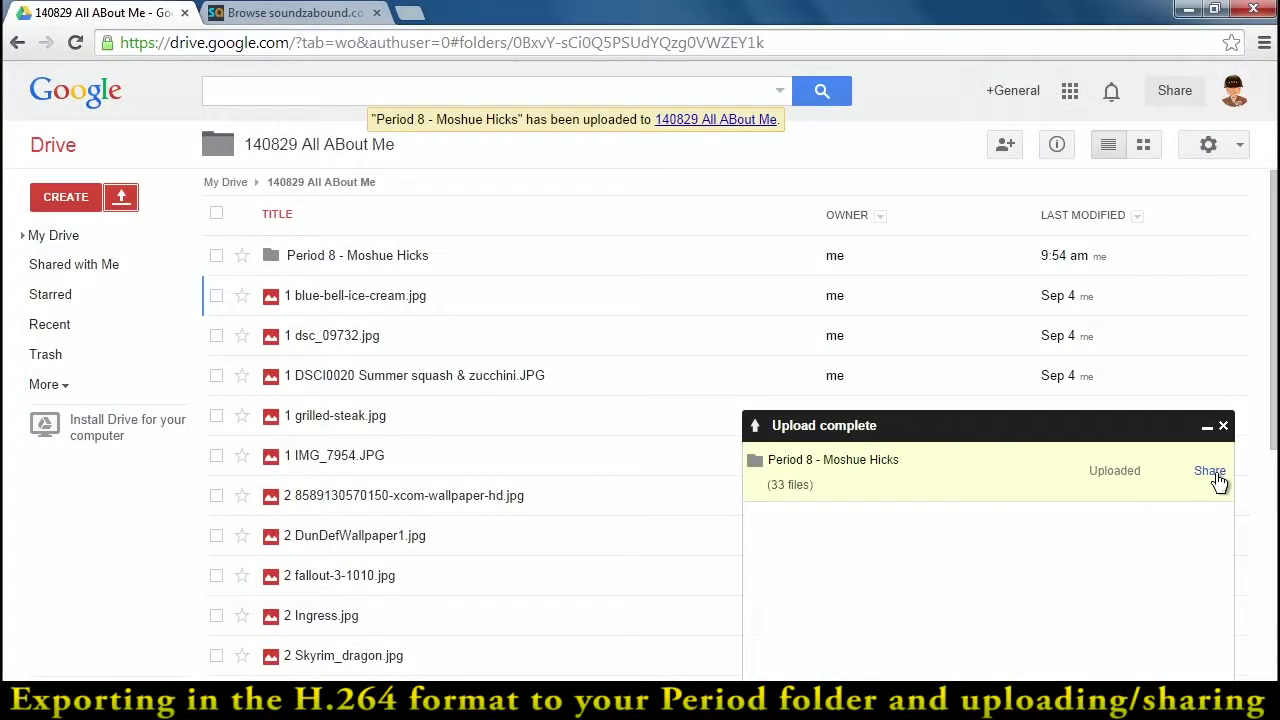
- Add the teacher's e-mail address to the folder's sharing with Notify via email unchecked
left_click(1211, 472)
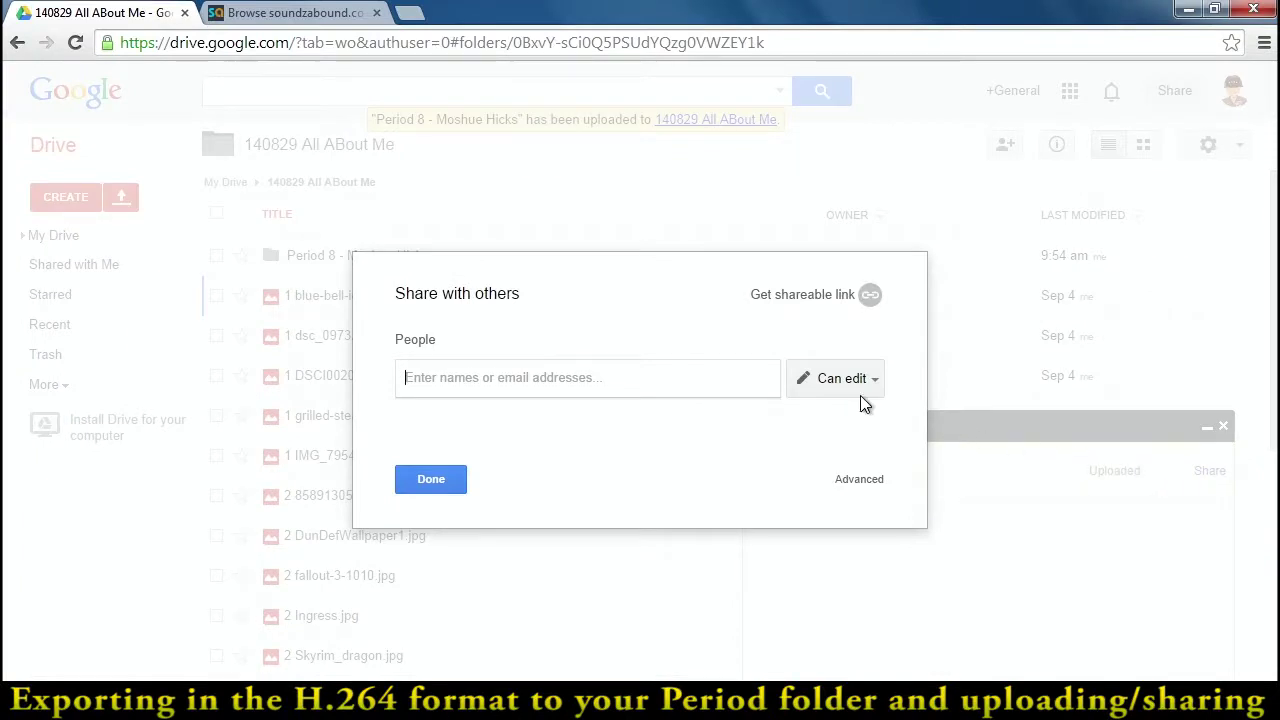
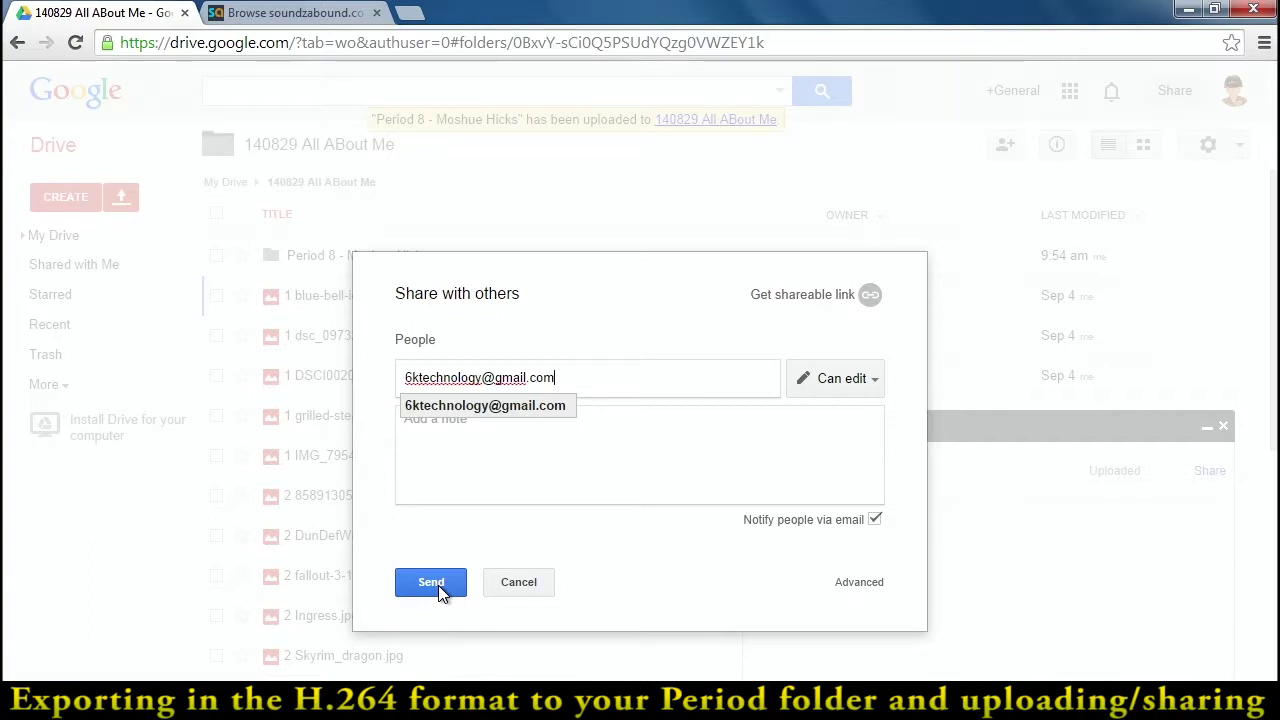
left_click(876, 519)
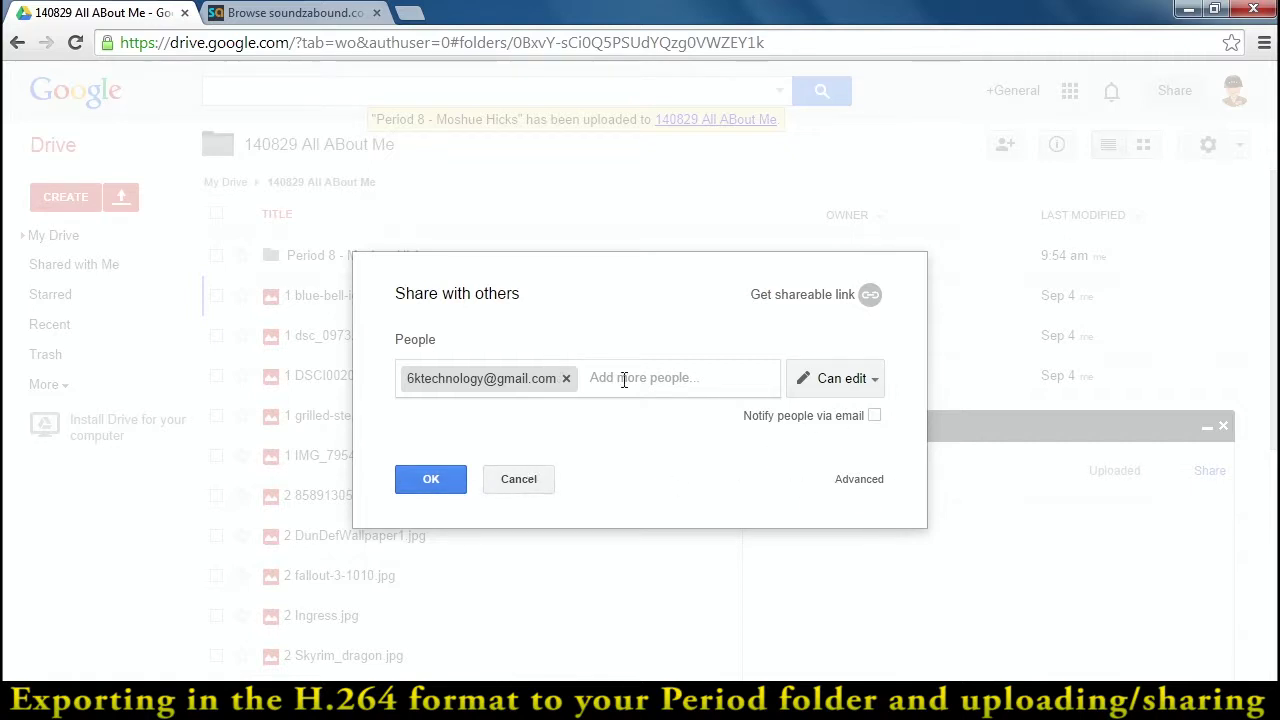
left_click(868, 480)
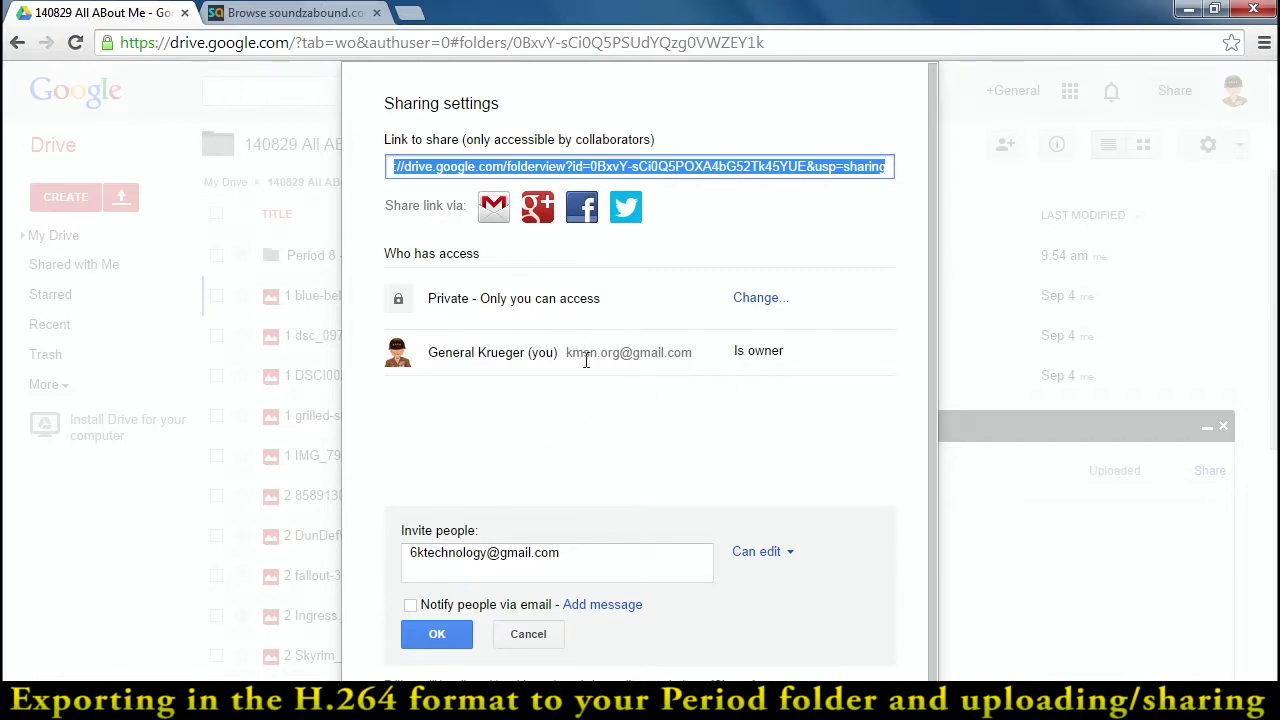
- Save the editor access without sending invitations, then close the sharing settings and upload panel
left_click(447, 636)
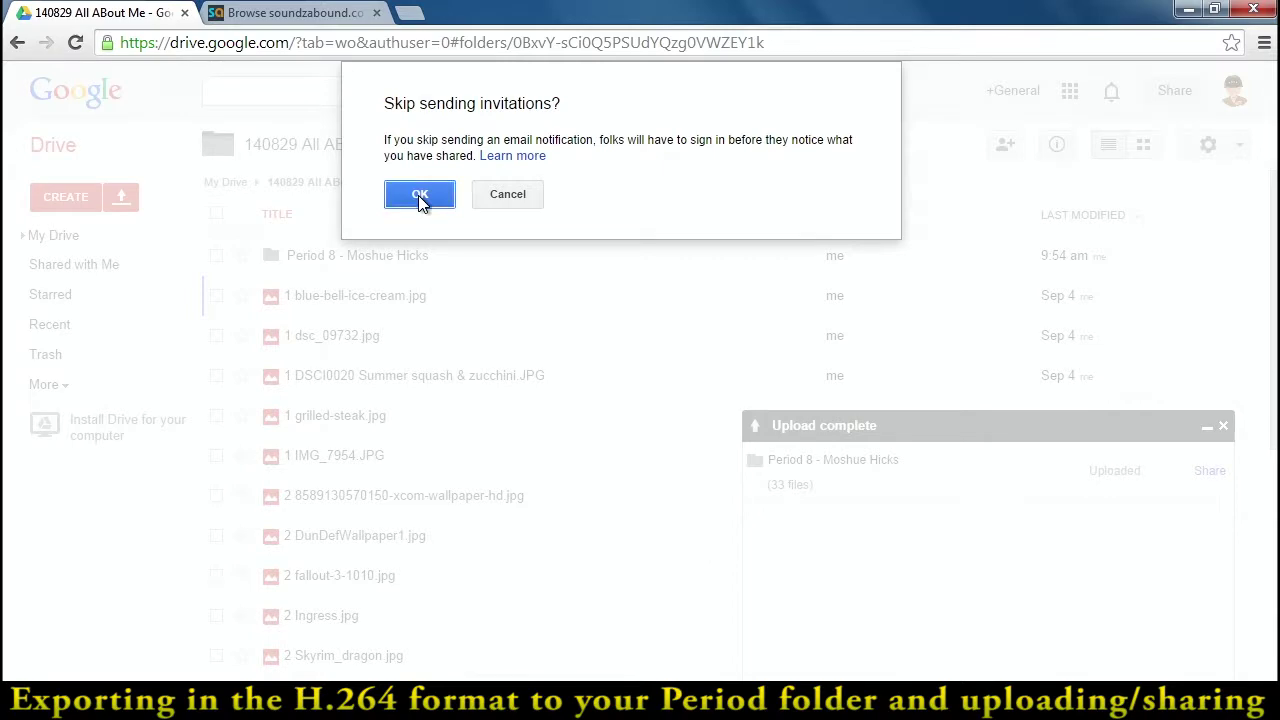
left_click(420, 197)
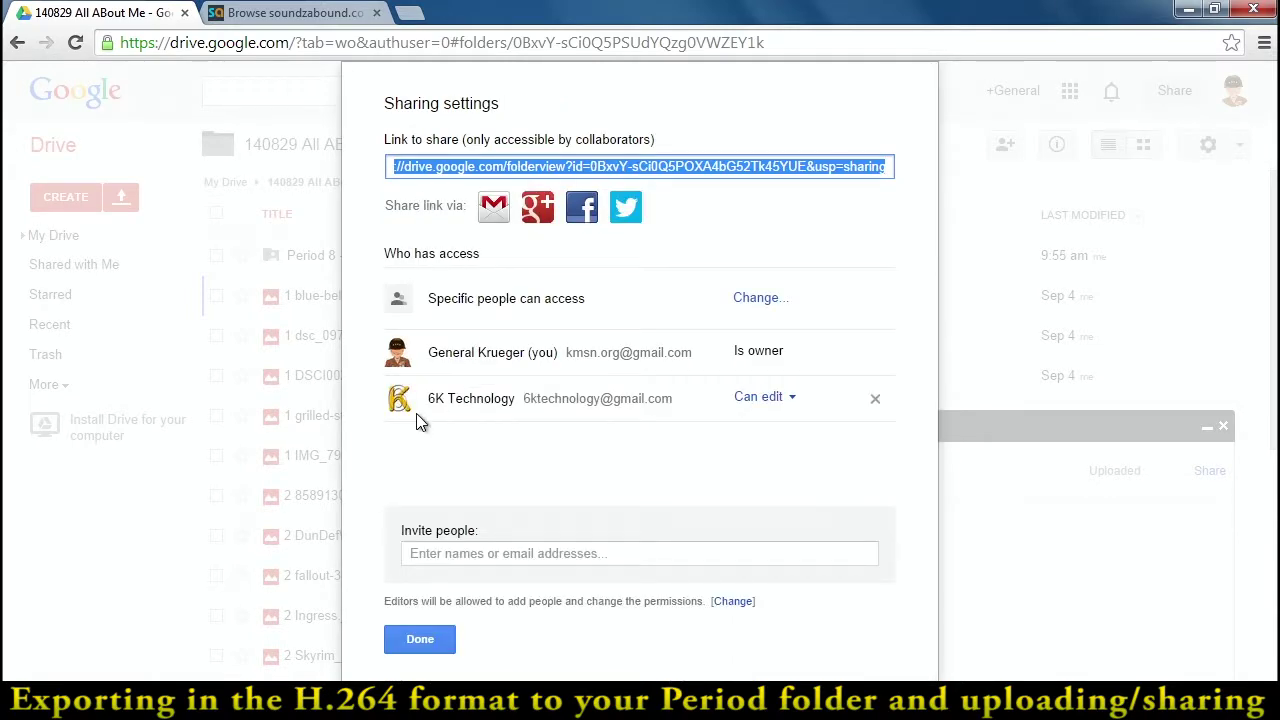
left_click(435, 642)
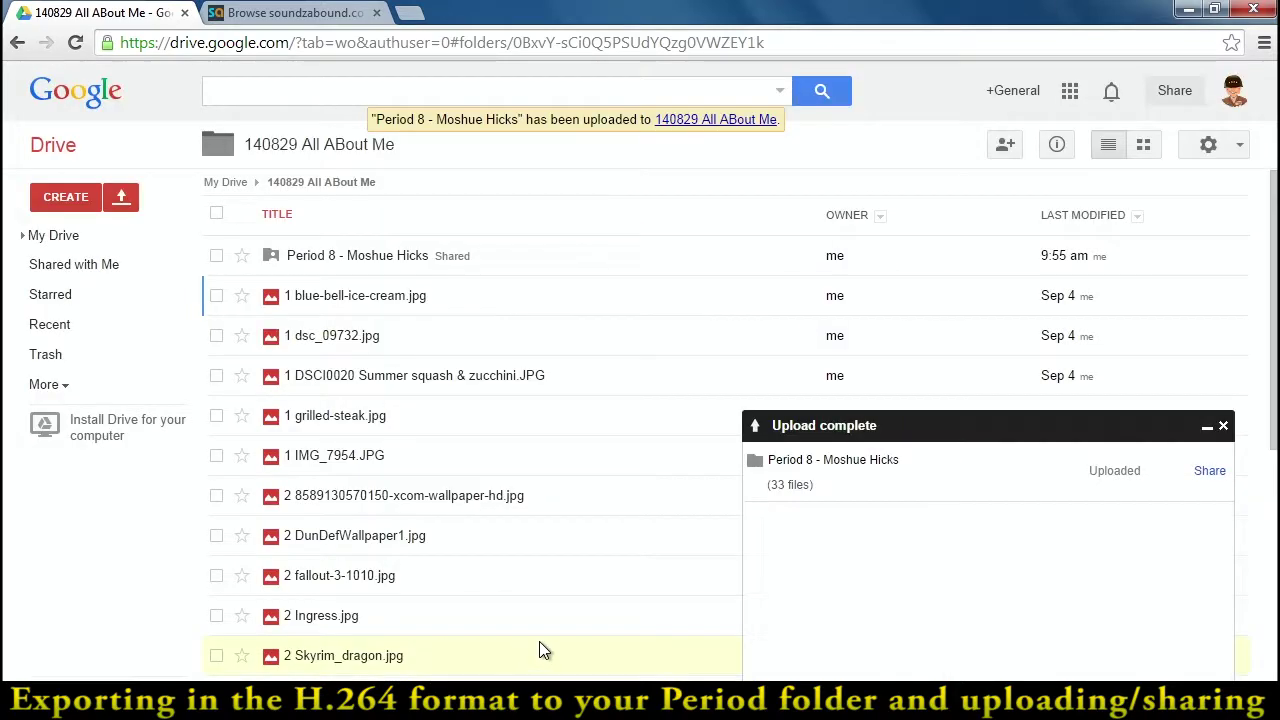
left_click(1207, 427)
- Open the Period 8 folder's sharing settings to confirm the teacher account has edit access
left_click(217, 256)
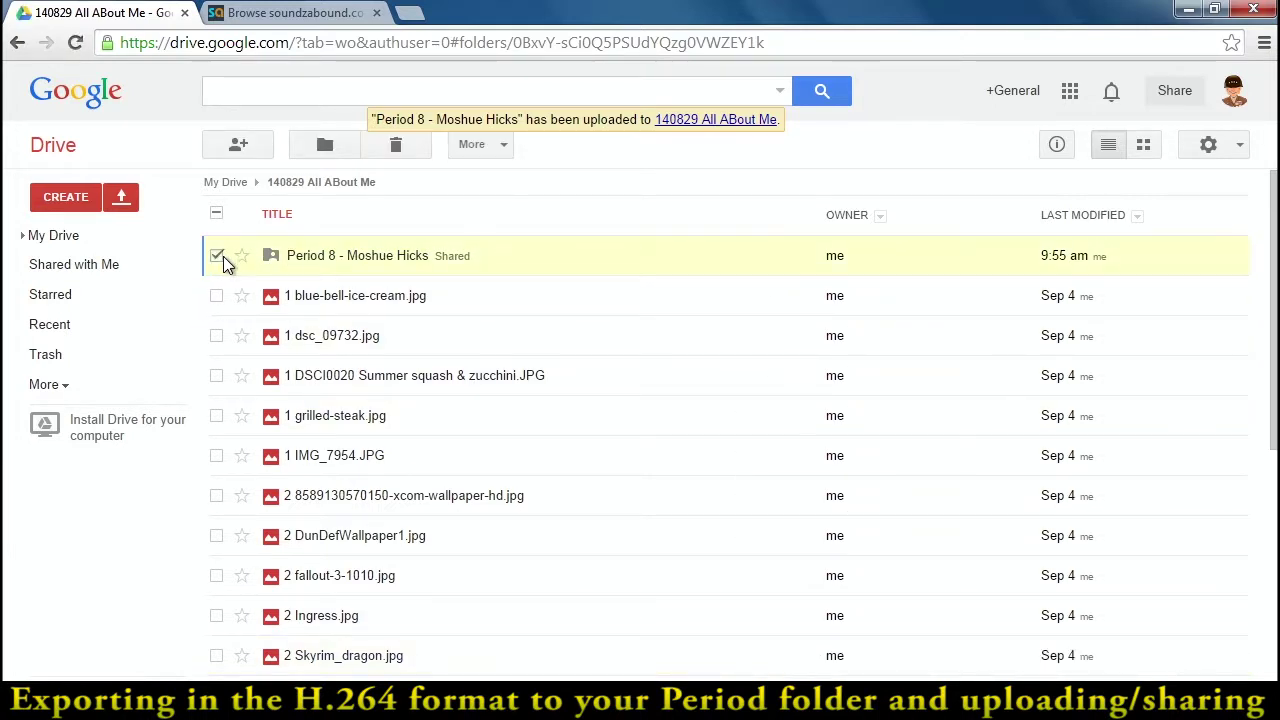
left_click(505, 146)
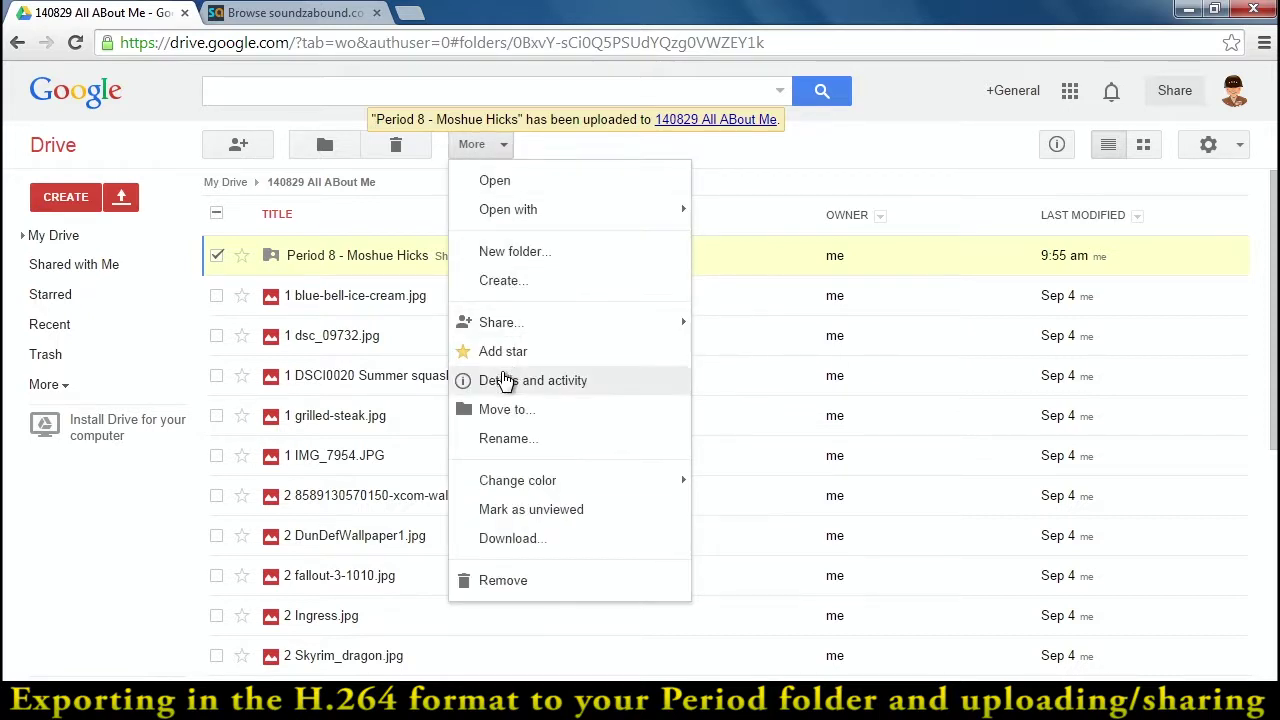
mouse_move(505, 330)
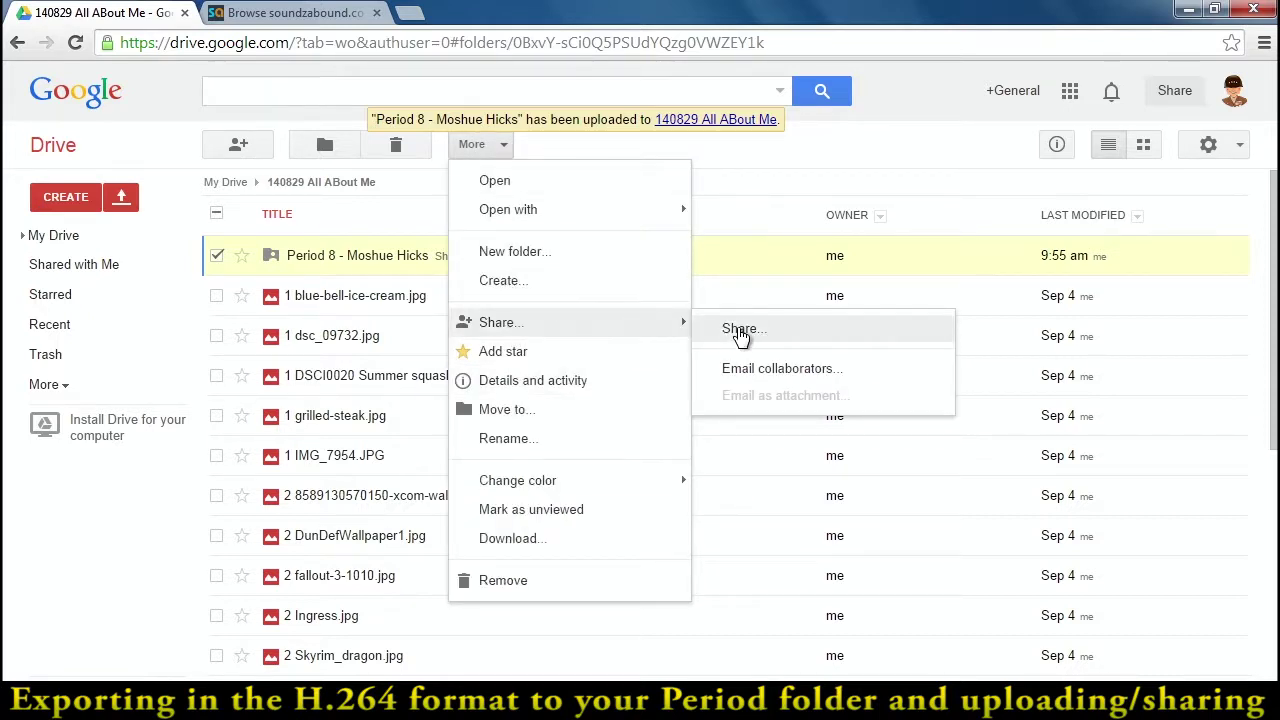
left_click(740, 330)
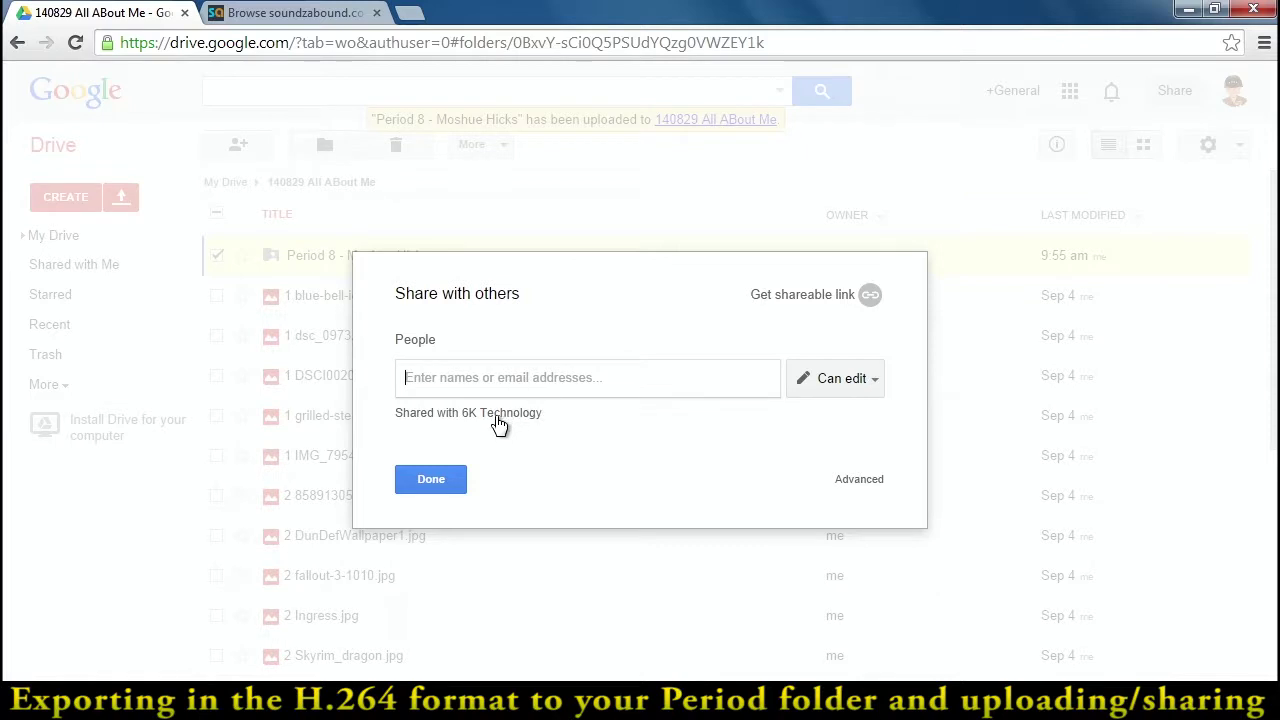
left_click(864, 483)
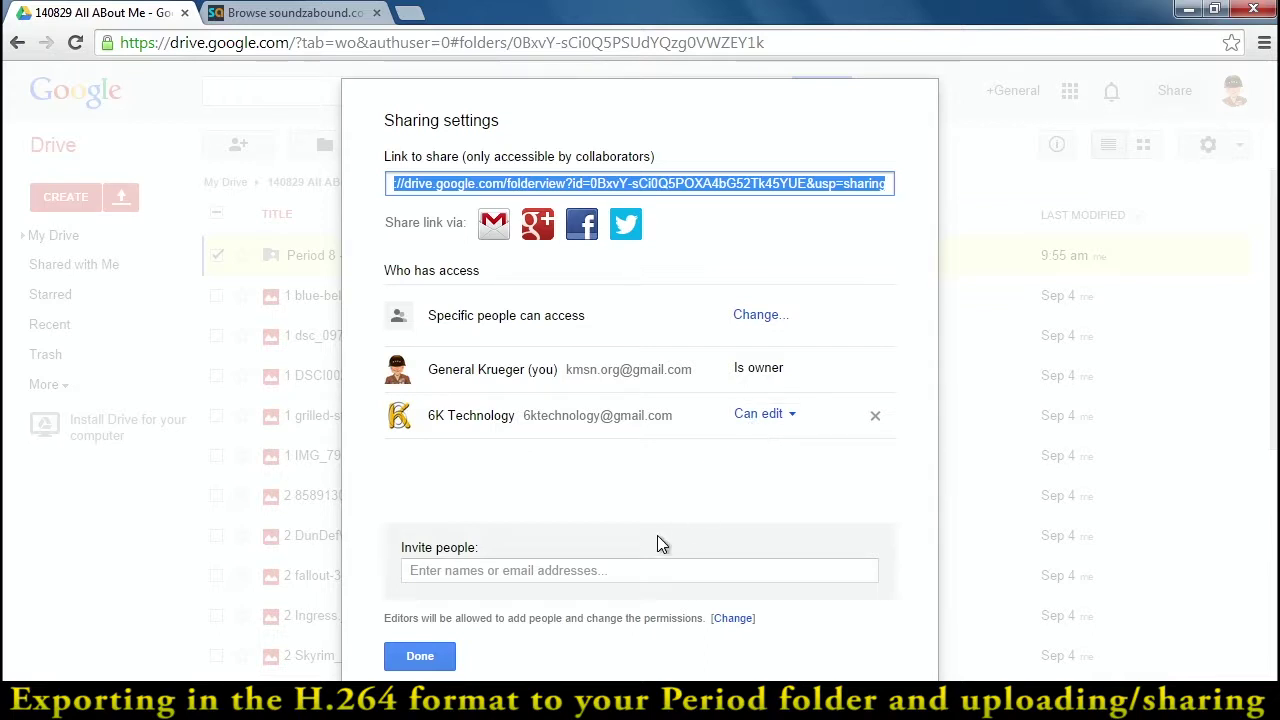
- Close sharing, enter the Period 8 folder and preview the exported All About Me MP4
left_click(420, 656)
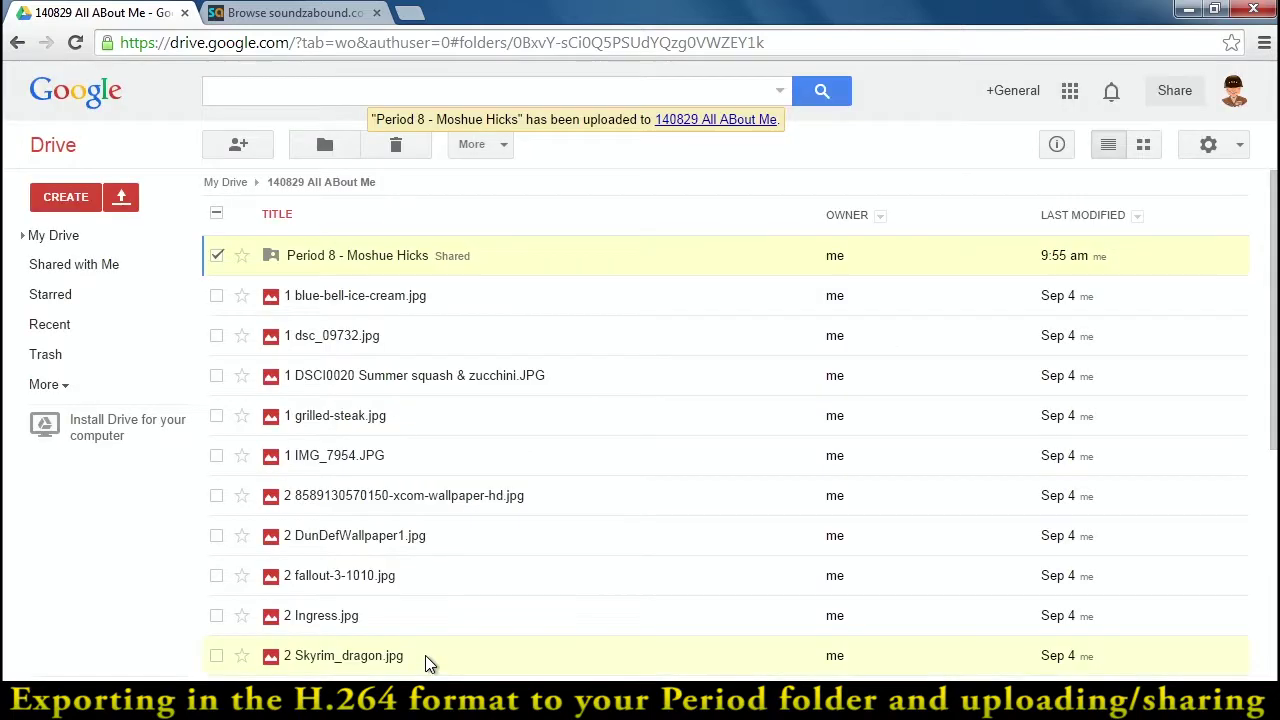
left_click(314, 256)
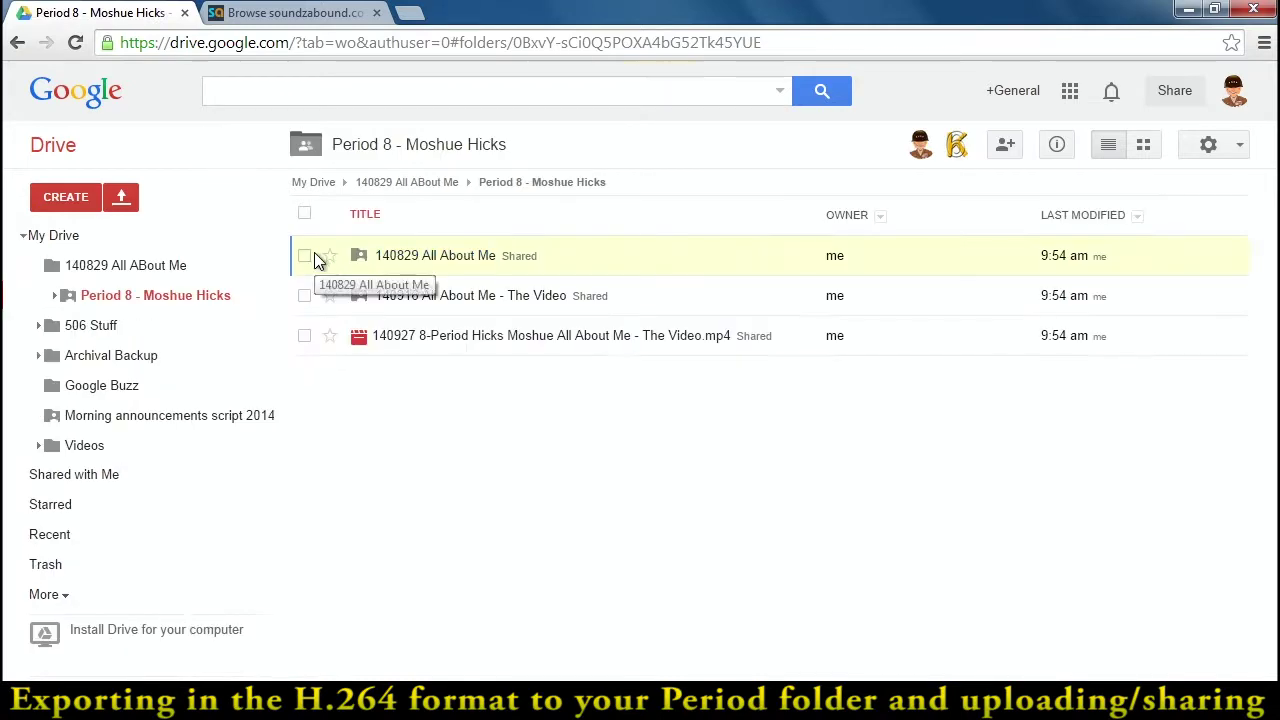
left_click(476, 340)
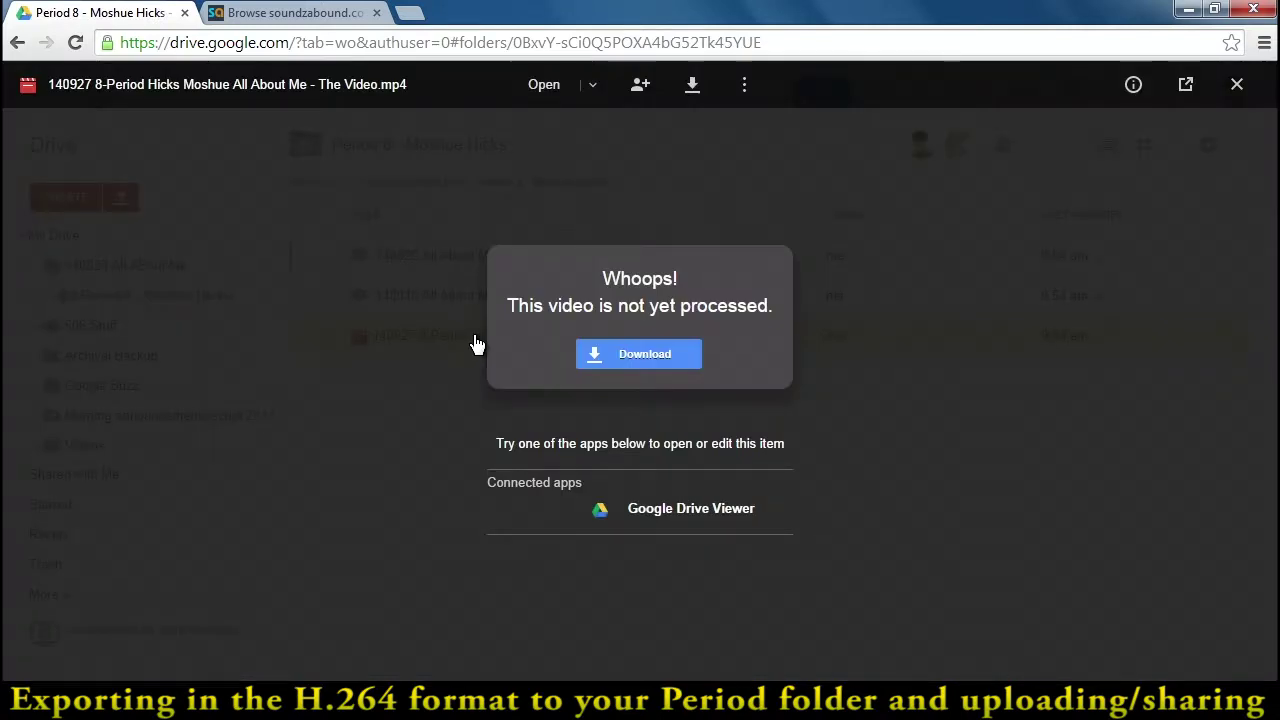